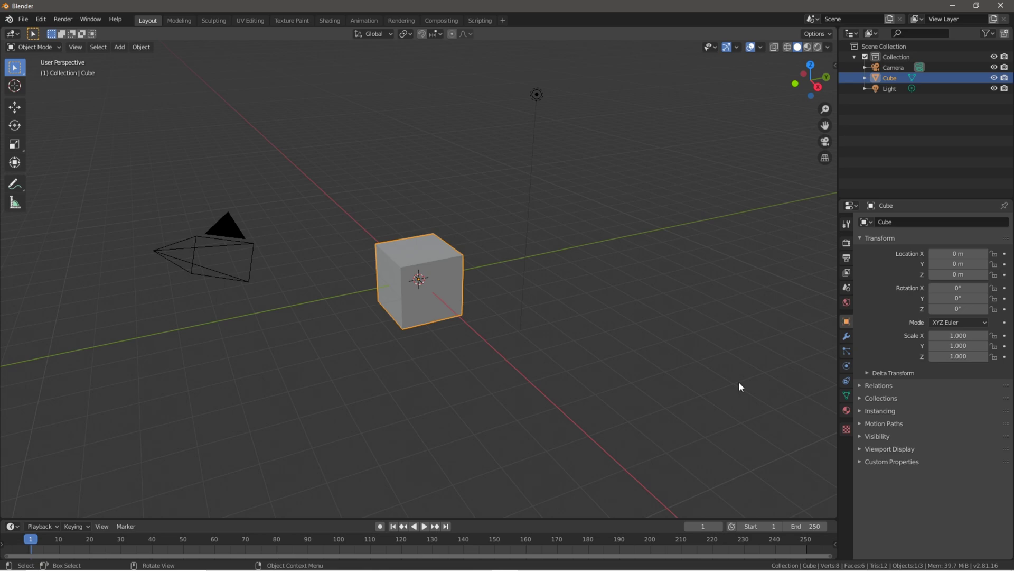
# - Switch the scene's render engine to Cycles
pyautogui.click(846, 245)
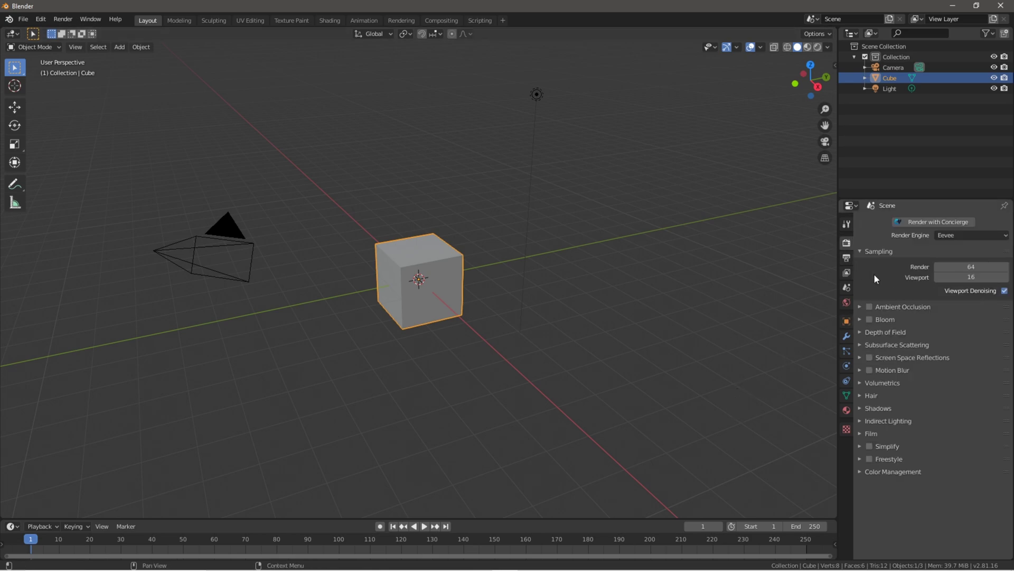
pyautogui.click(970, 235)
pyautogui.click(962, 270)
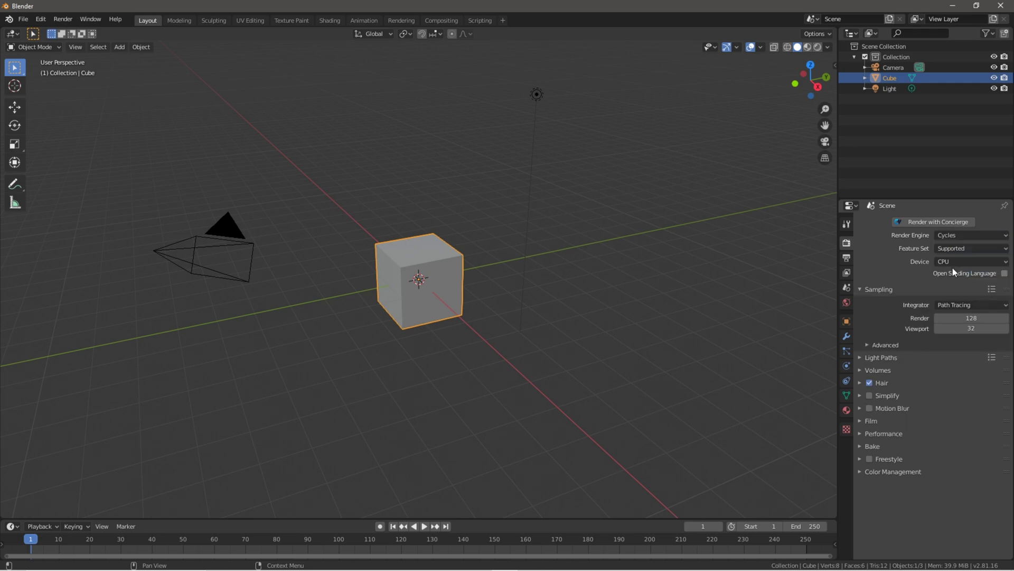
# - Set the output resolution to 3840 × 2160 px
pyautogui.click(847, 258)
pyautogui.click(963, 236)
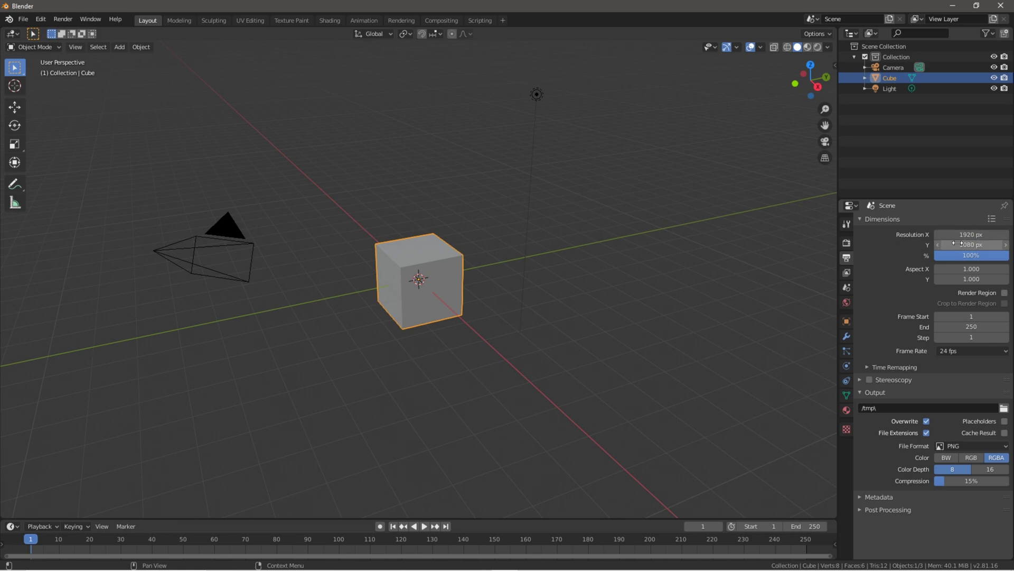
pyautogui.press('Return')
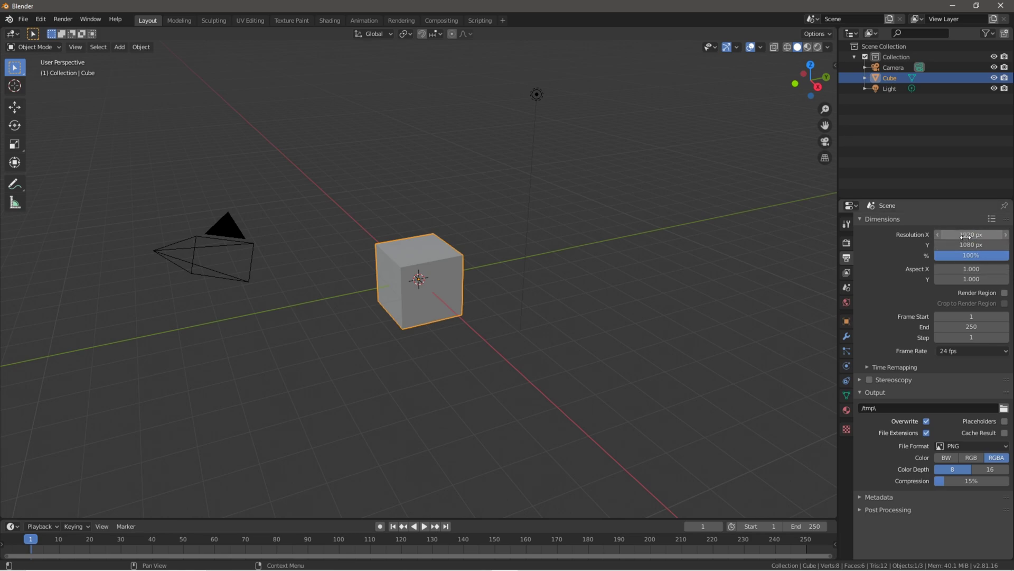
pyautogui.click(963, 236)
pyautogui.press('BackSpace')
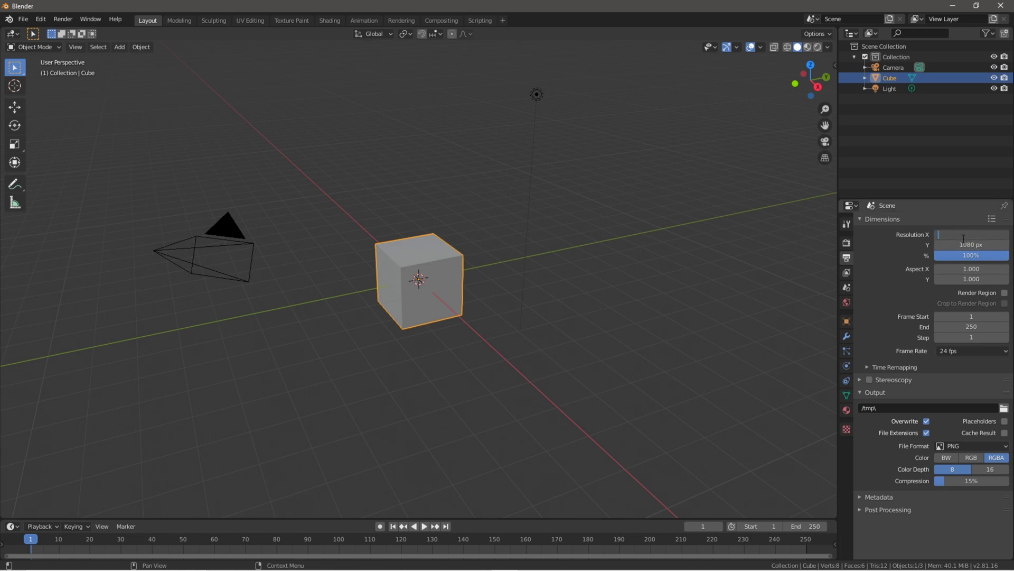
pyautogui.write('3840')
pyautogui.press('Return')
pyautogui.doubleClick(962, 245)
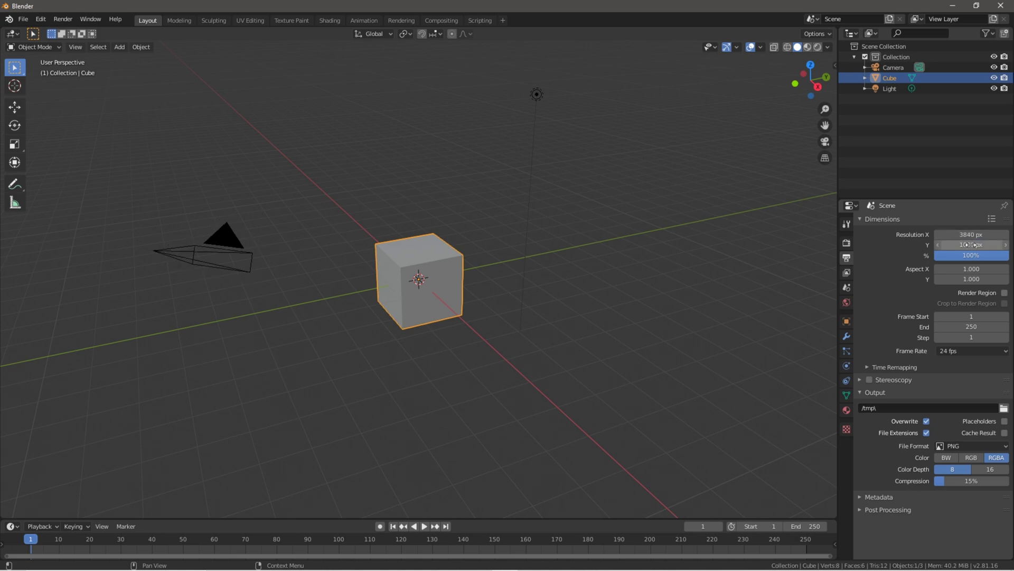
pyautogui.write('2160')
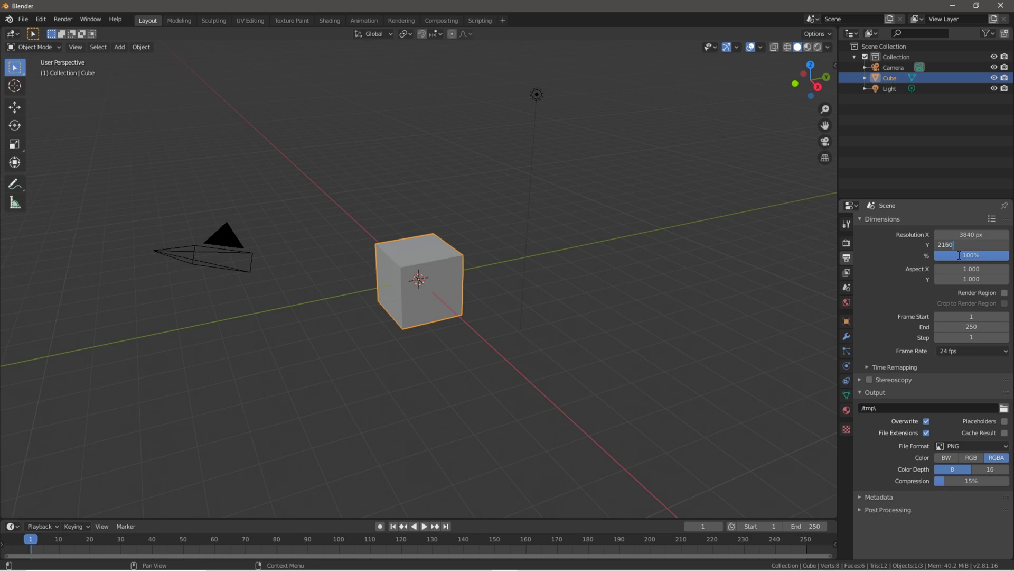
pyautogui.press('Return')
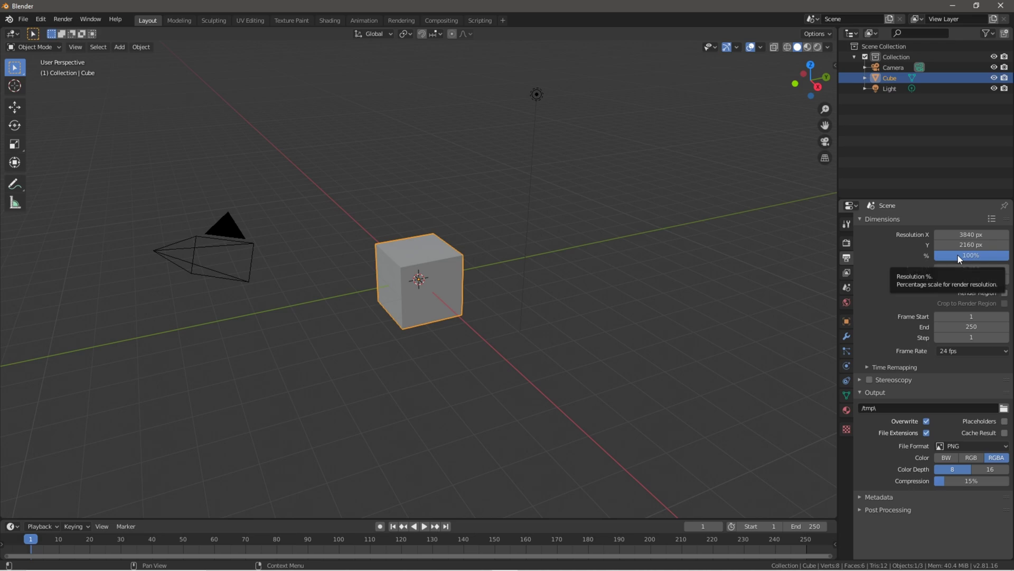
# - Recheck the render settings, orbit around the cube, and return to the output dimensions
pyautogui.click(847, 242)
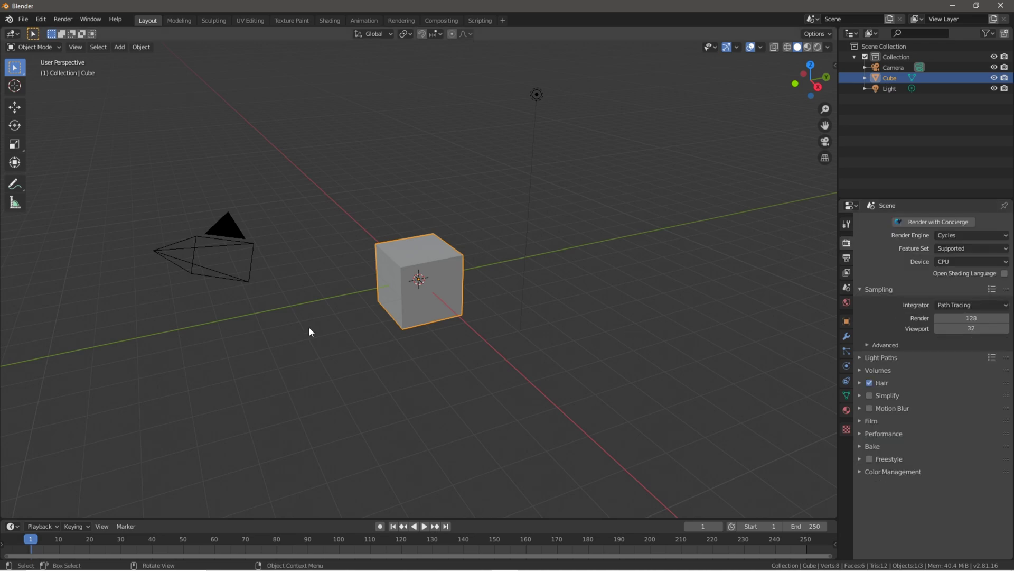
pyautogui.moveTo(387, 347)
pyautogui.mouseDown(button='middle')
pyautogui.moveTo(403, 356)
pyautogui.moveTo(392, 365)
pyautogui.moveTo(376, 344)
pyautogui.moveTo(401, 357)
pyautogui.moveTo(386, 345)
pyautogui.mouseUp(button='middle')
pyautogui.click(846, 257)
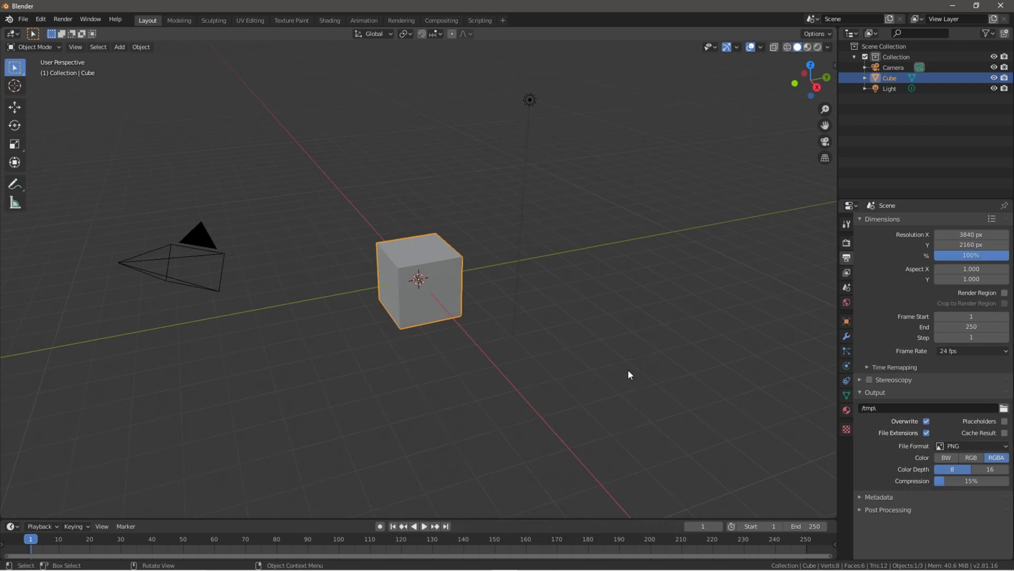
# - Open lazar gun thing.blend from recent files without saving, then orbit and zoom around the gun
pyautogui.click(26, 20)
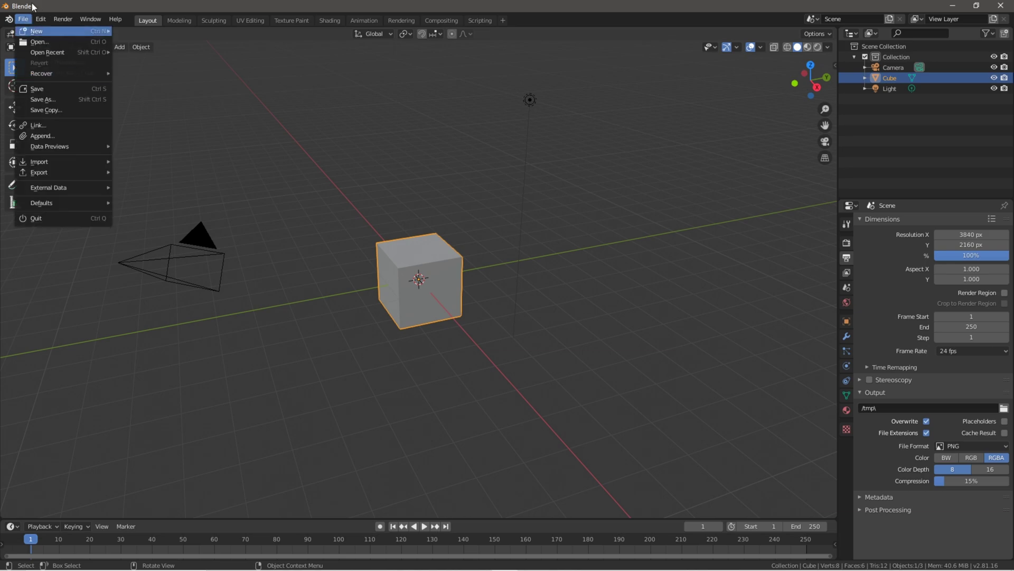
pyautogui.moveTo(48, 53)
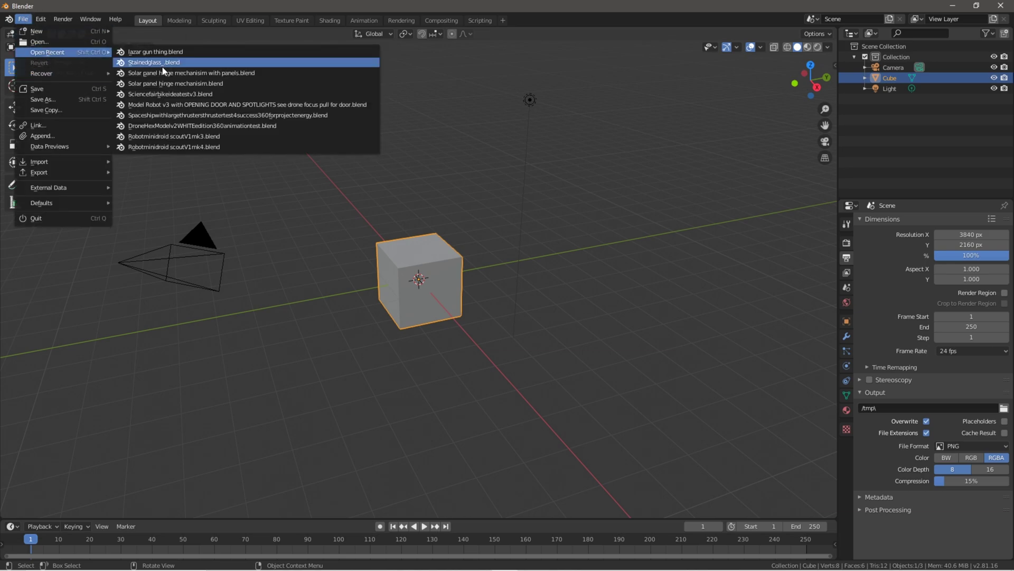
pyautogui.click(192, 54)
pyautogui.click(531, 305)
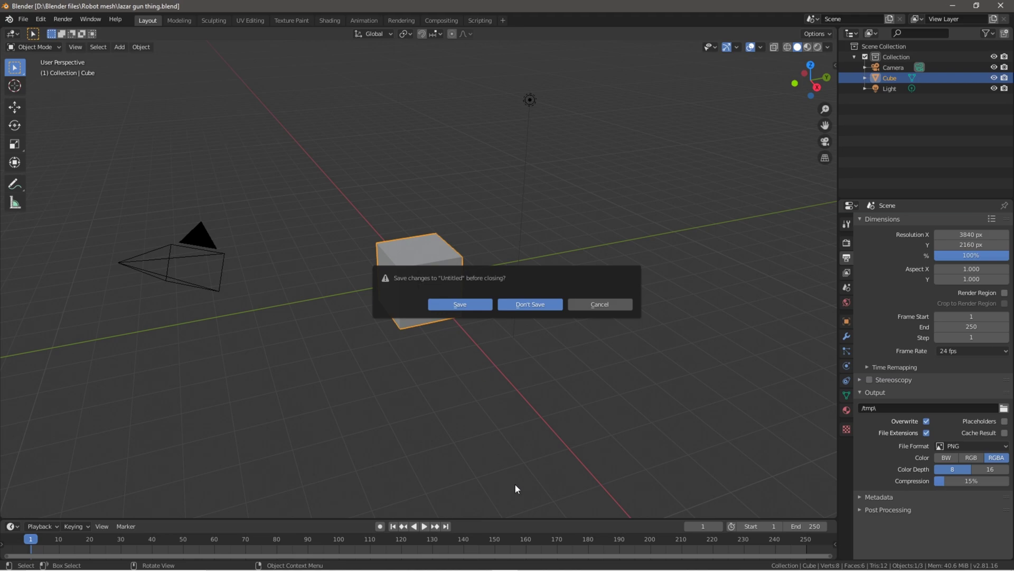
pyautogui.moveTo(287, 343); pyautogui.dragTo(348, 380, button='middle')
pyautogui.scroll(-6, 386, 361)
pyautogui.scroll(4, 463, 378)
pyautogui.scroll(-5, 338, 401)
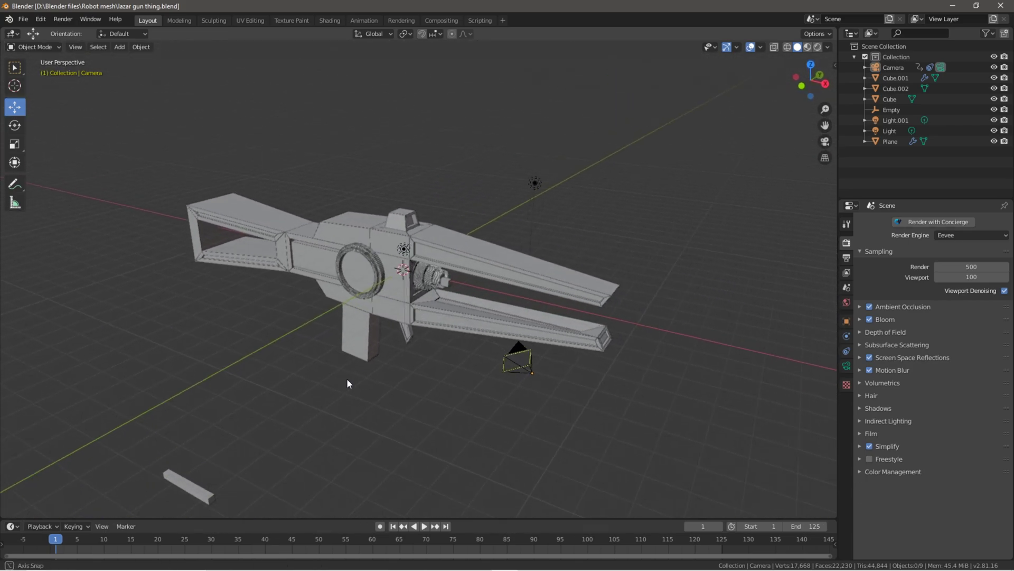
# - Set the gun scene to render with Cycles on GPU Compute
pyautogui.press('KP_0')
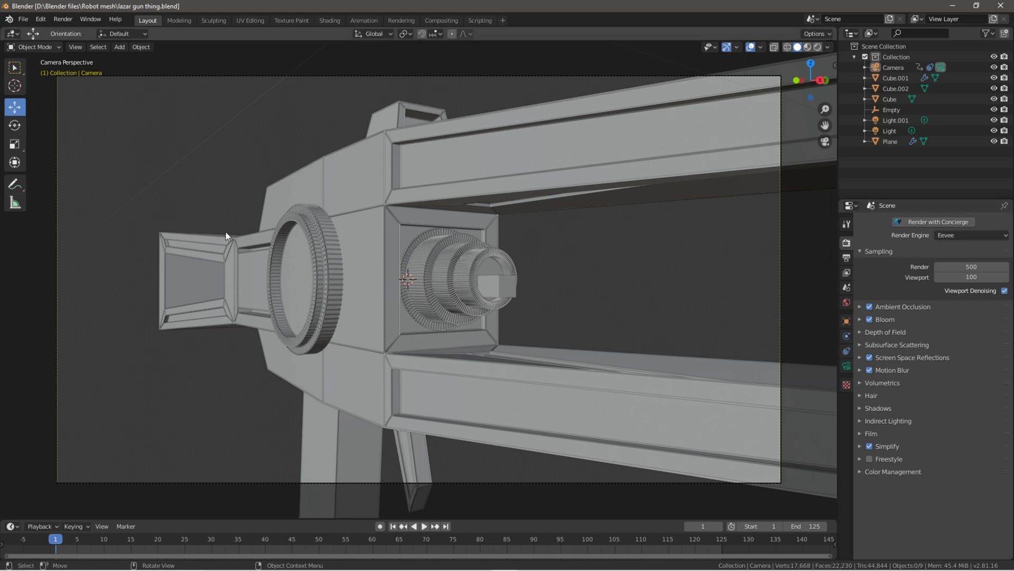
pyautogui.moveTo(226, 232); pyautogui.dragTo(512, 314, button='middle')
pyautogui.click(946, 236)
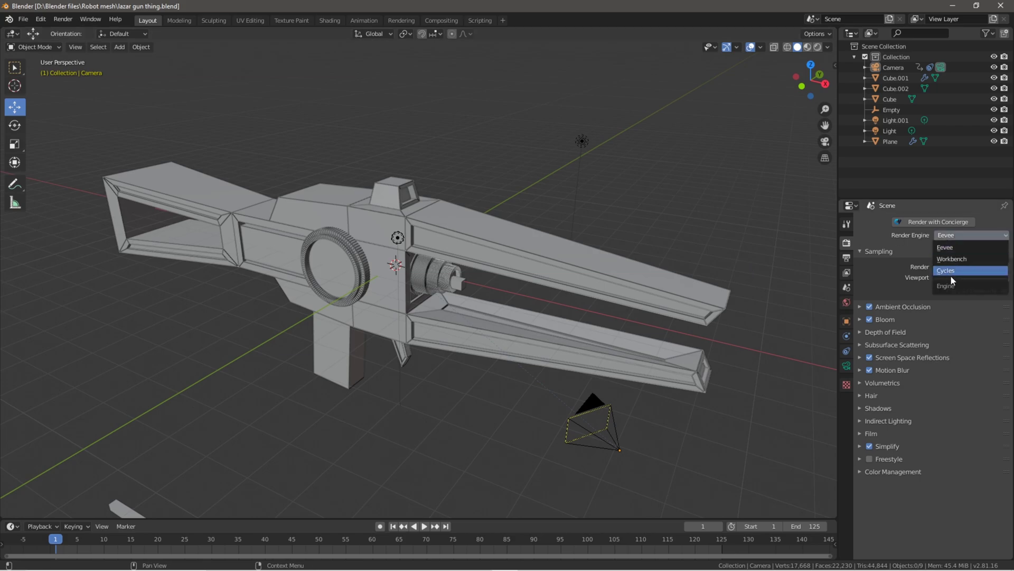
pyautogui.click(952, 271)
pyautogui.click(949, 260)
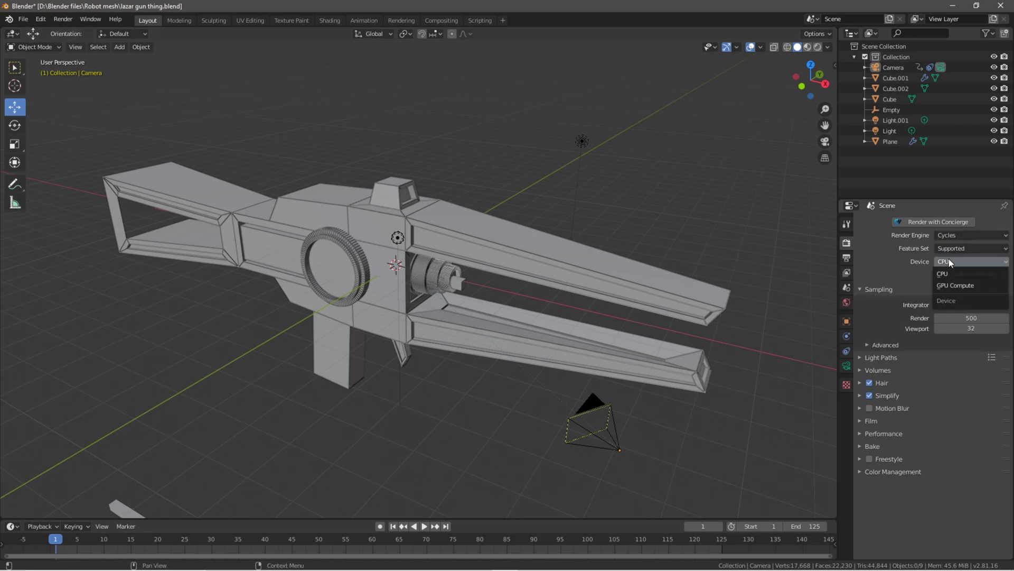
pyautogui.click(956, 286)
# - Lower the total light path bounces from 12 to 10
pyautogui.click(882, 346)
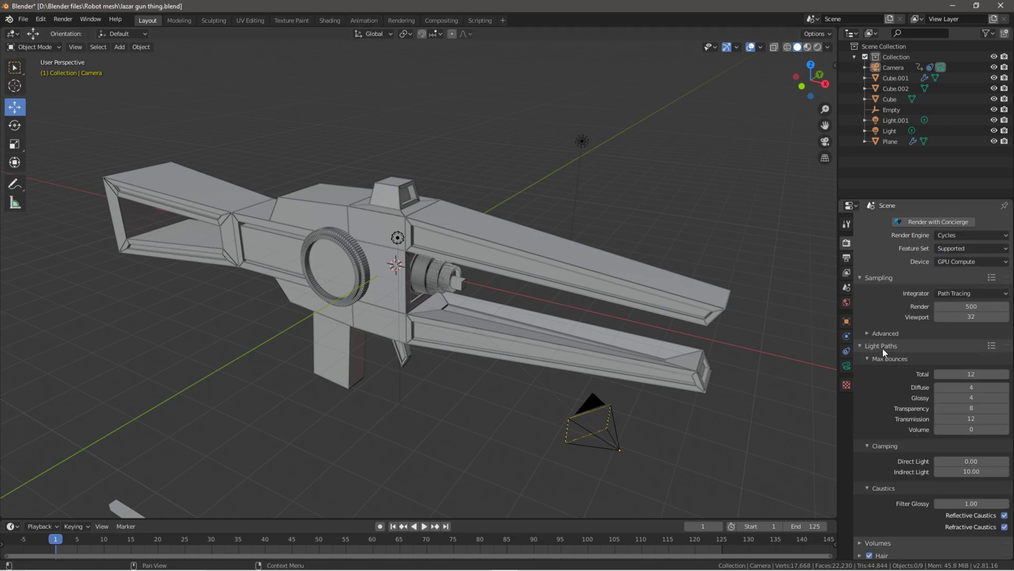
pyautogui.click(939, 374)
pyautogui.click(939, 374)
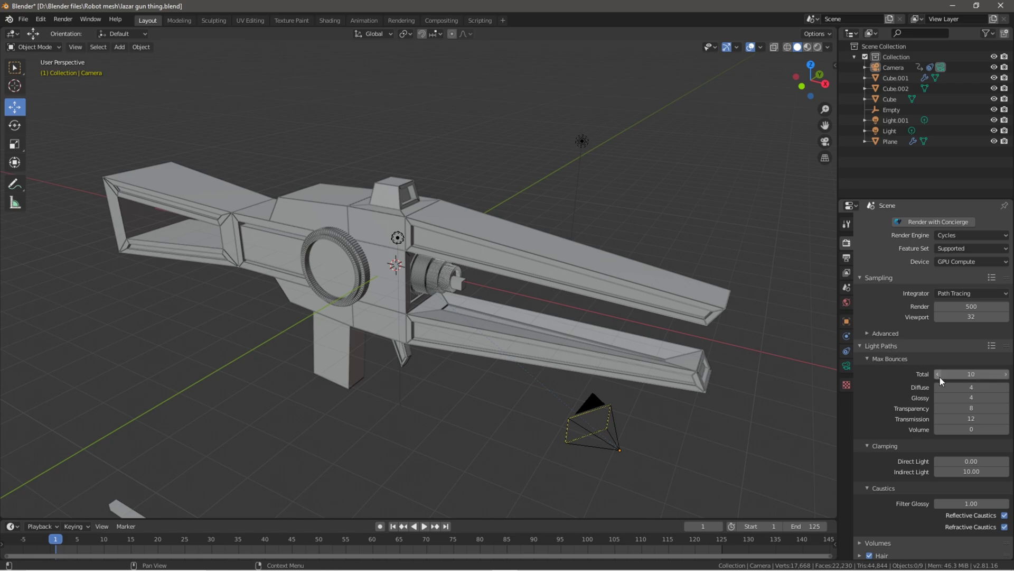
pyautogui.click(895, 345)
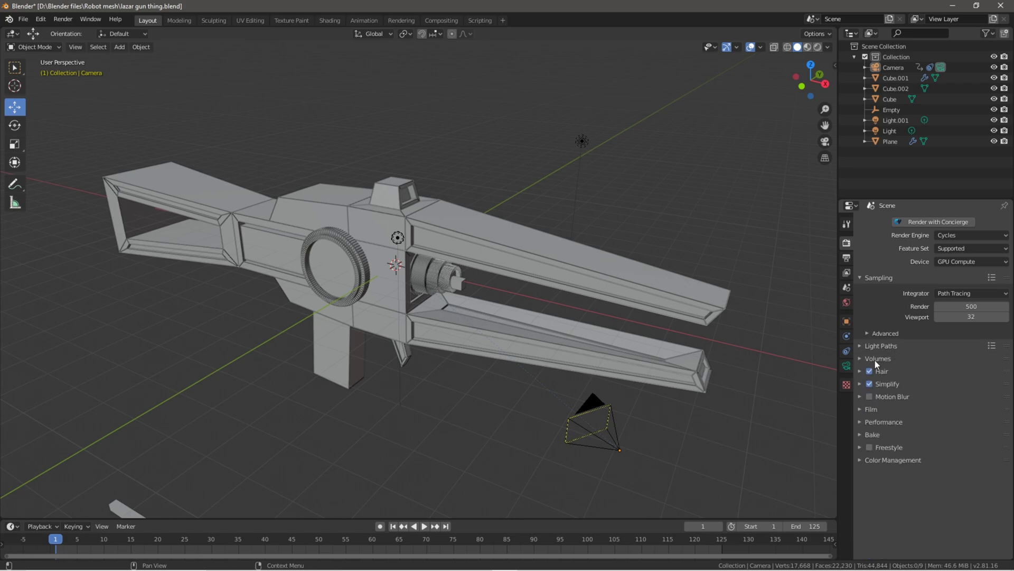
# - Set the performance tile size to 32 × 32
pyautogui.click(889, 422)
pyautogui.doubleClick(971, 494)
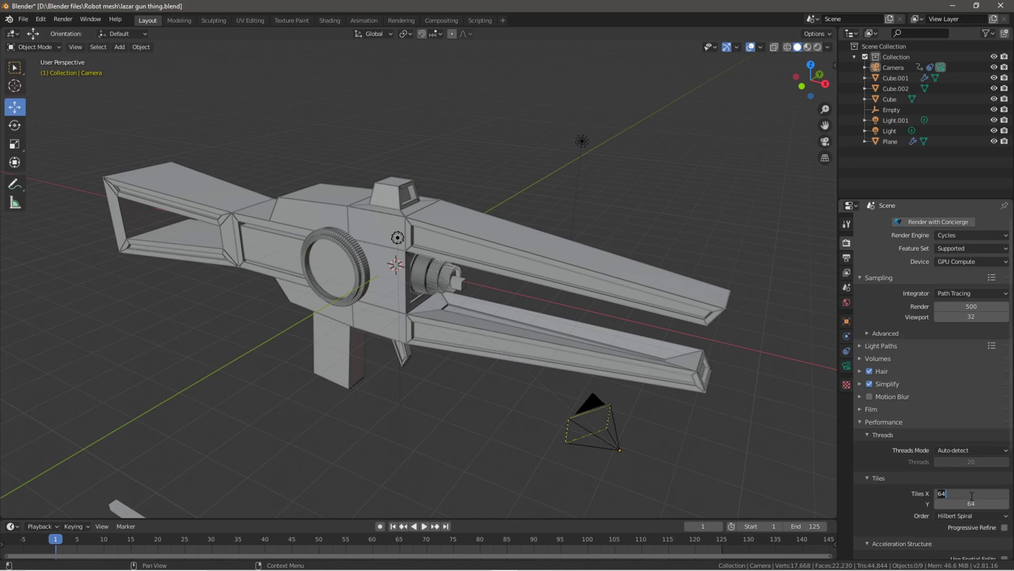
pyautogui.write('32')
pyautogui.press('Return')
pyautogui.doubleClick(965, 503)
pyautogui.write('32')
pyautogui.press('Return')
pyautogui.click(901, 422)
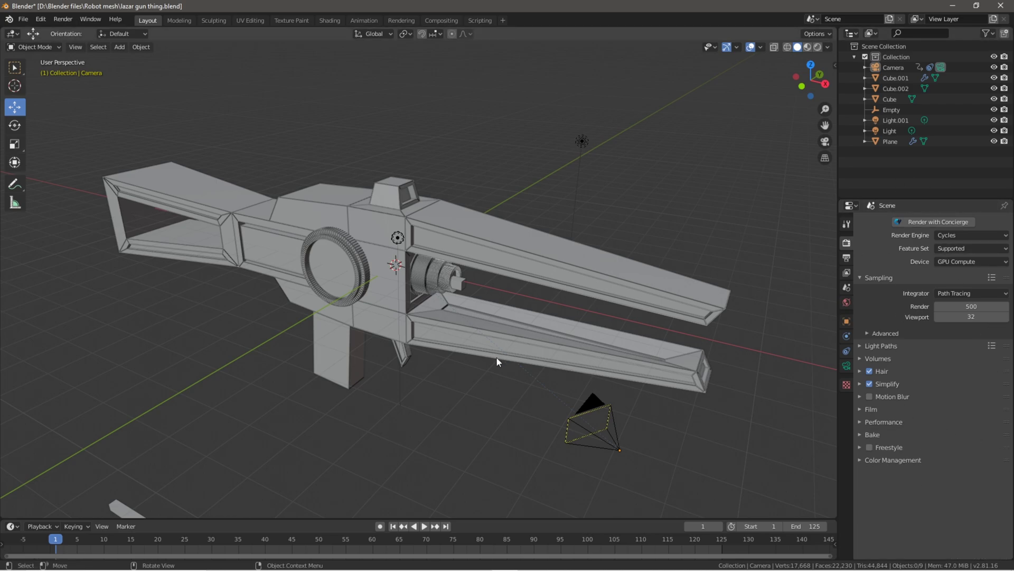
# - Orbit around the laser gun to view it from the side
pyautogui.moveTo(496, 356); pyautogui.dragTo(465, 366, button='middle')
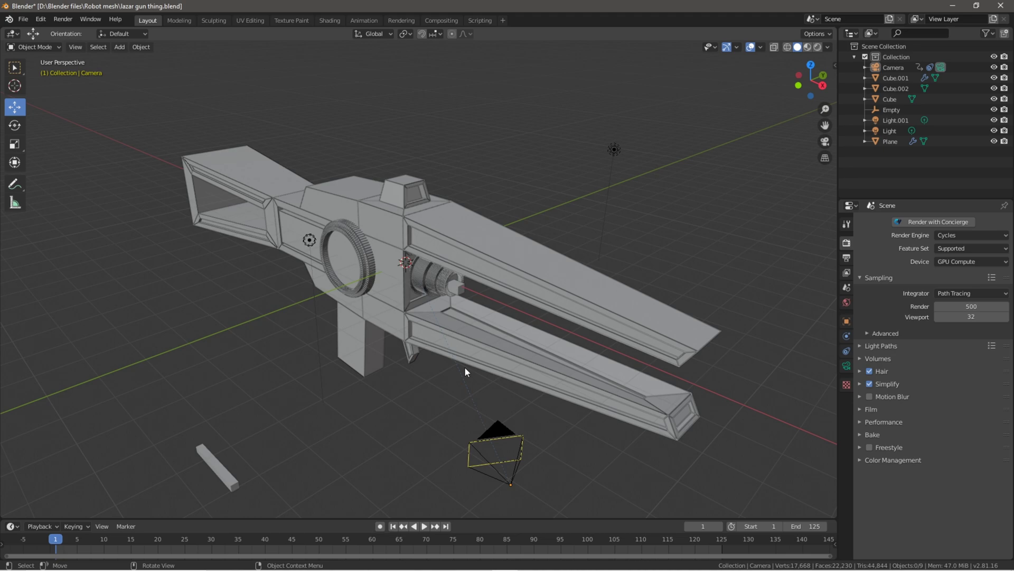
pyautogui.moveTo(463, 384); pyautogui.dragTo(523, 354, button='middle')
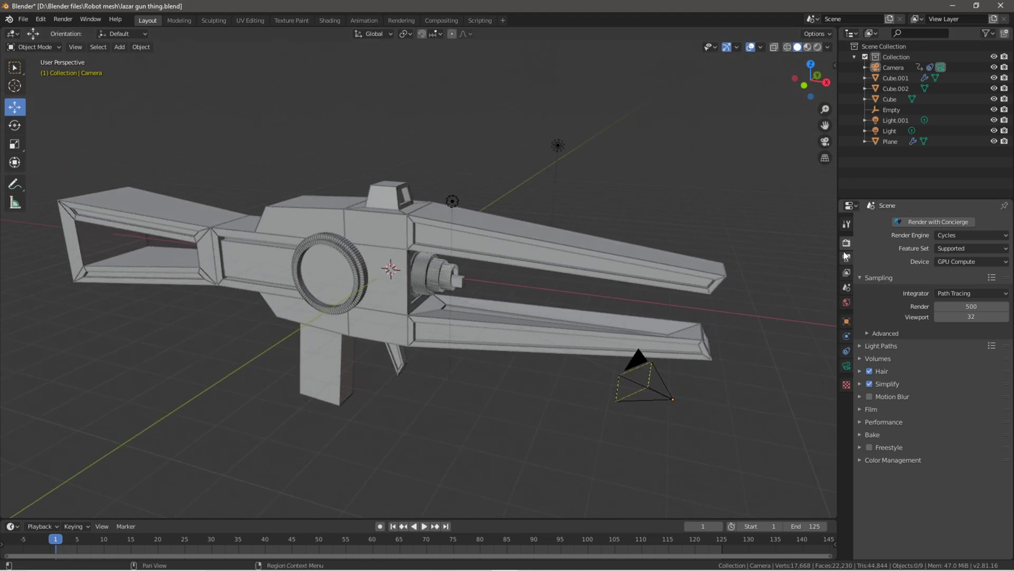
# - Render frame 1 from the scene camera at 1920×1080, then close the finished render
pyautogui.press('KP_0')
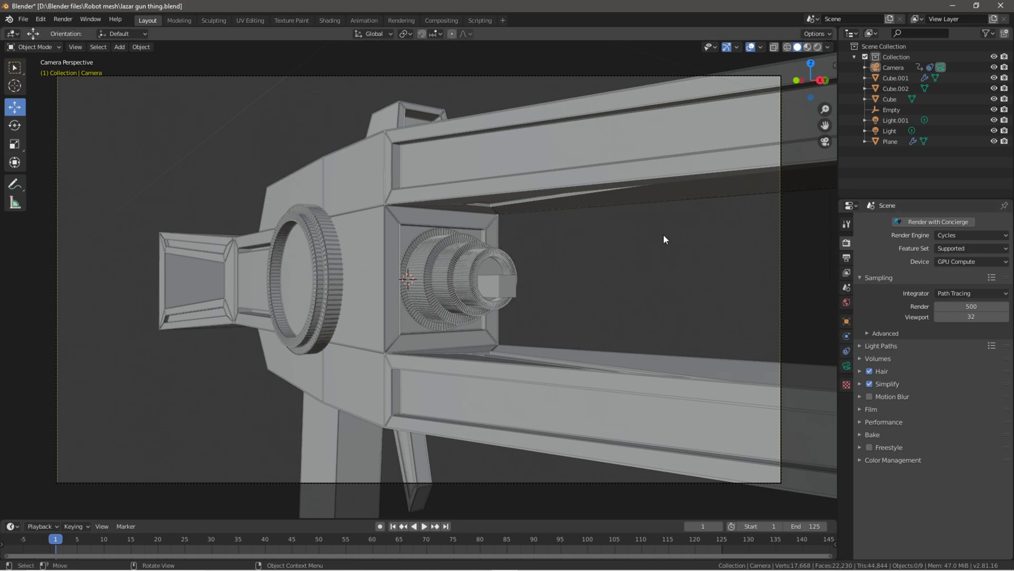
pyautogui.moveTo(664, 240); pyautogui.dragTo(381, 301, button='middle')
pyautogui.click(846, 257)
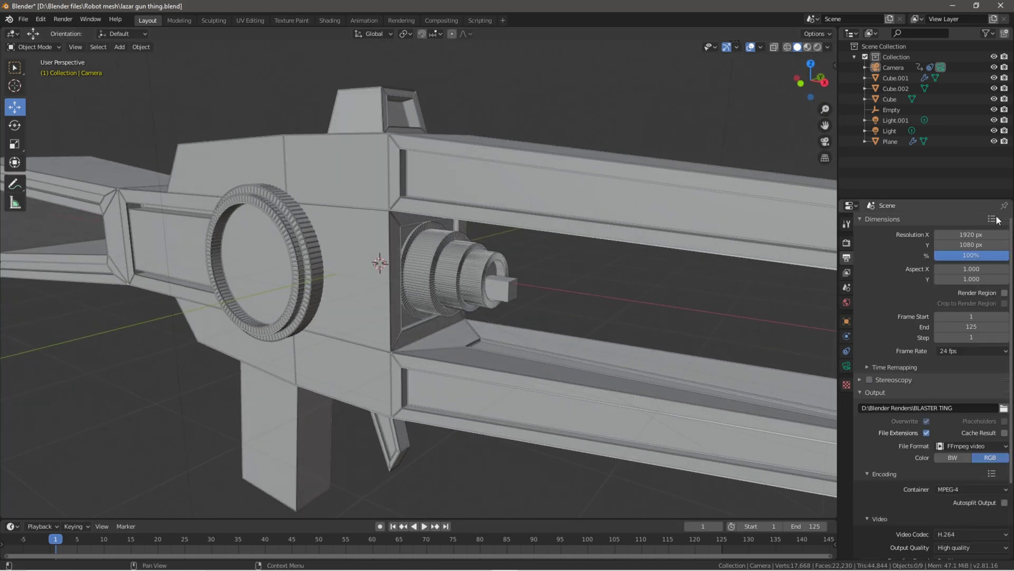
pyautogui.moveTo(569, 344); pyautogui.dragTo(519, 351, button='middle')
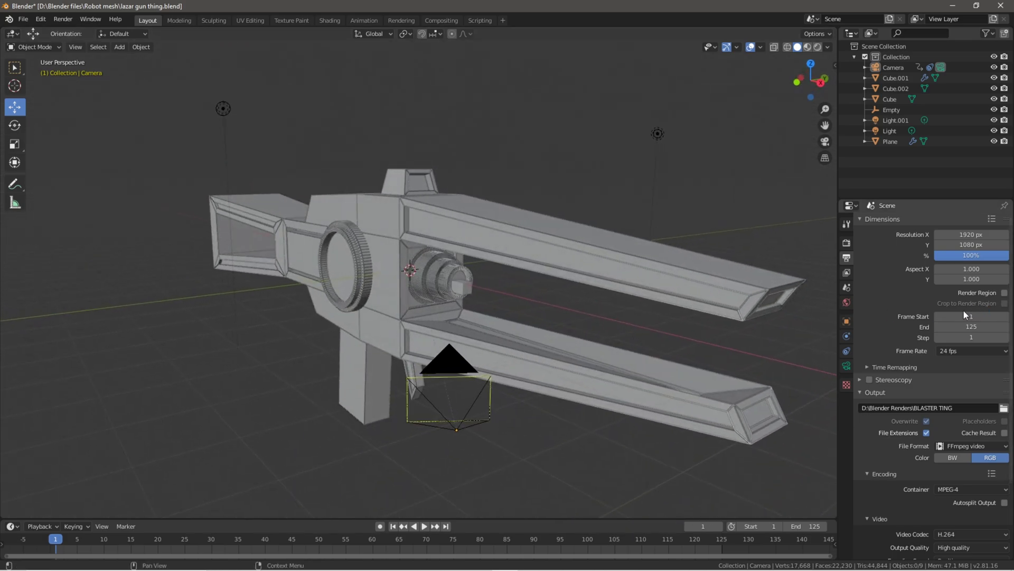
pyautogui.press('KP_0')
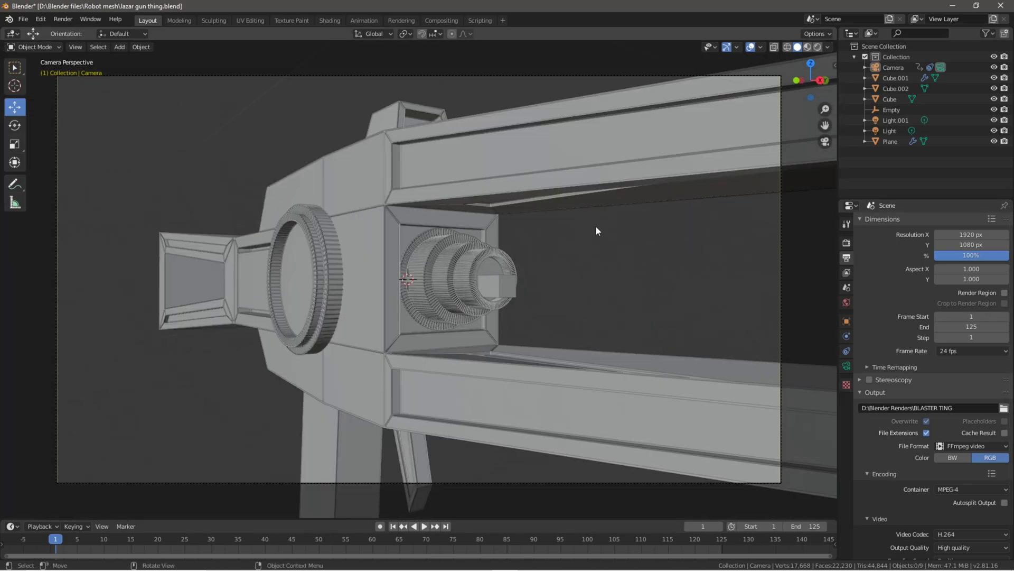
pyautogui.press('F12')
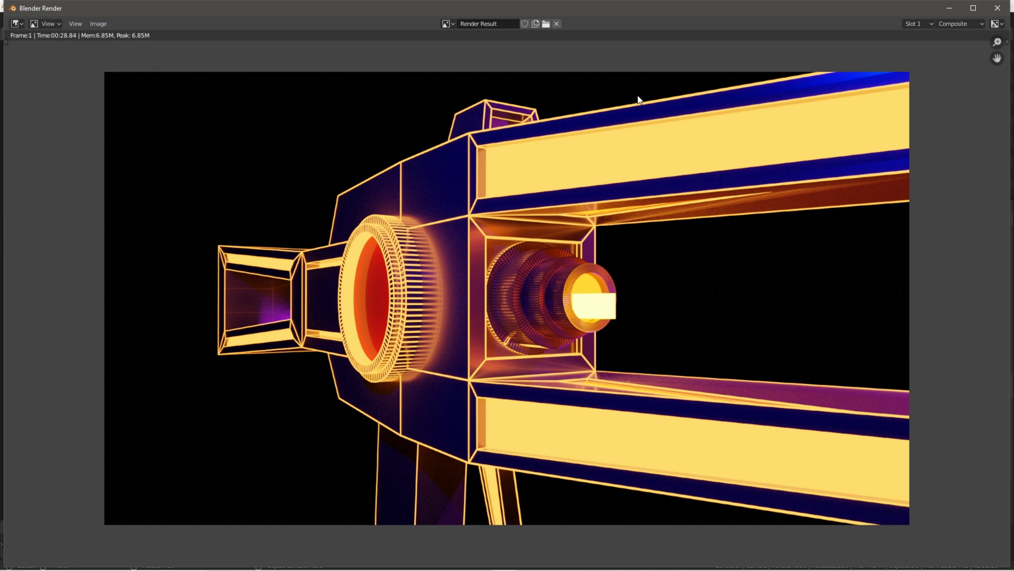
pyautogui.click(998, 8)
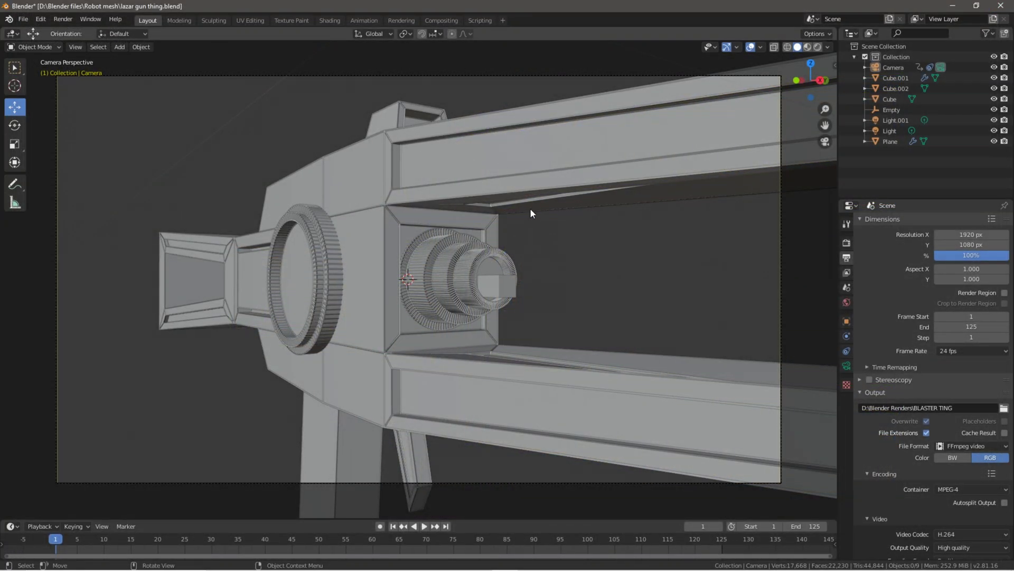
# - Change the resolution to 3840 × 2160 and render frame 1 at 4K
pyautogui.click(961, 234)
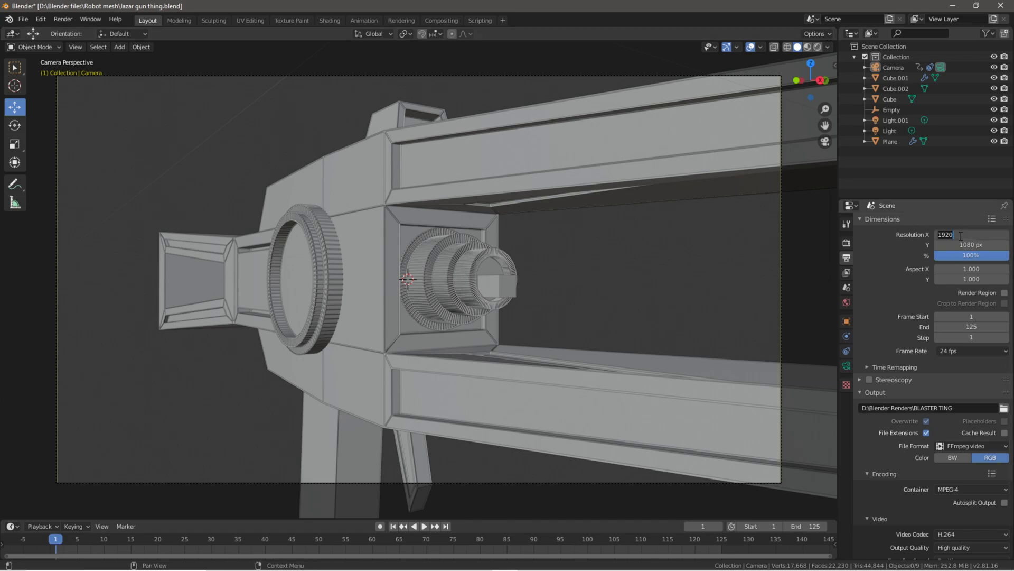
pyautogui.press('BackSpace')
pyautogui.write('3840')
pyautogui.press('Return')
pyautogui.click(968, 242)
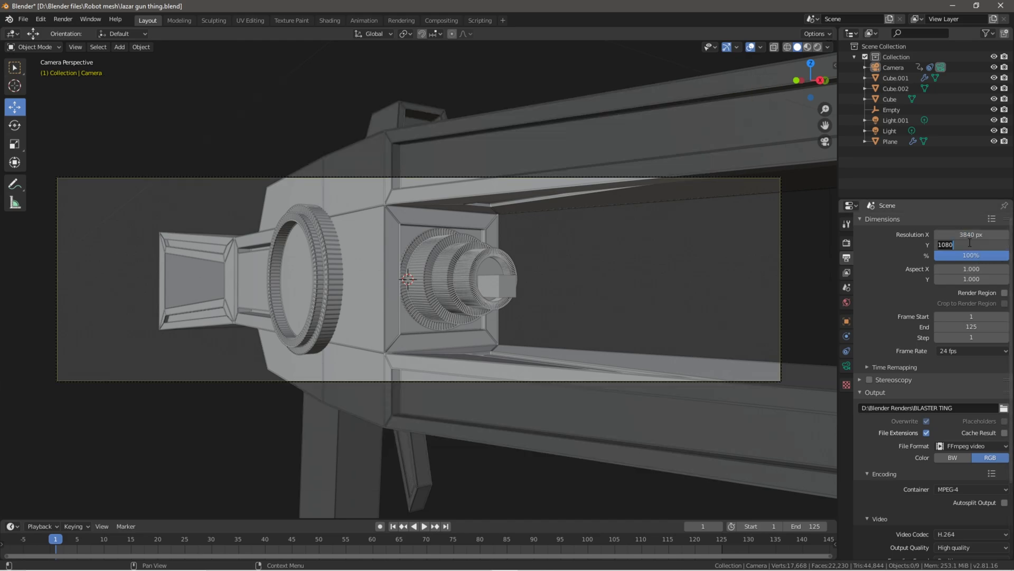
pyautogui.write('2160')
pyautogui.press('Return')
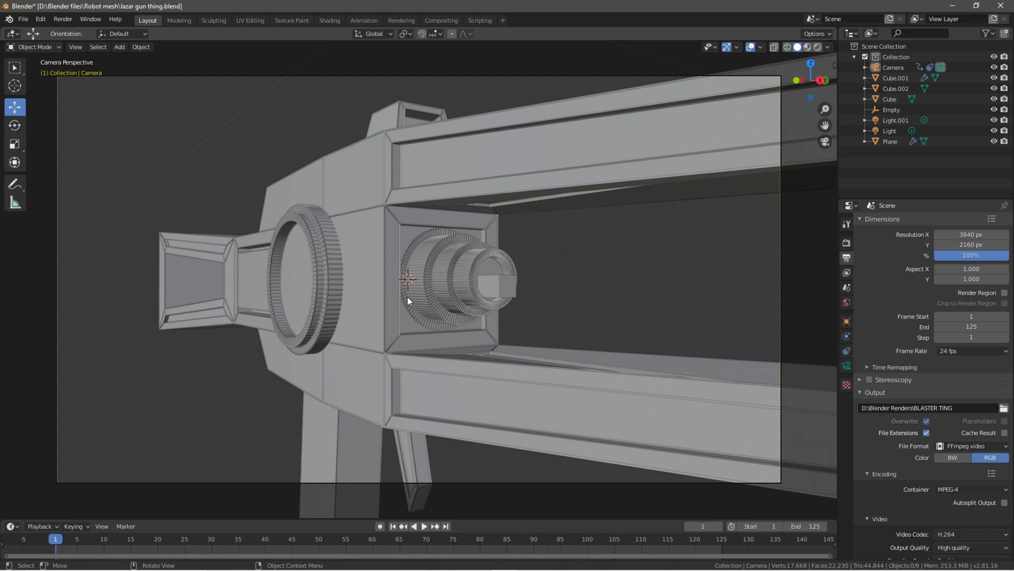
pyautogui.press('F12')
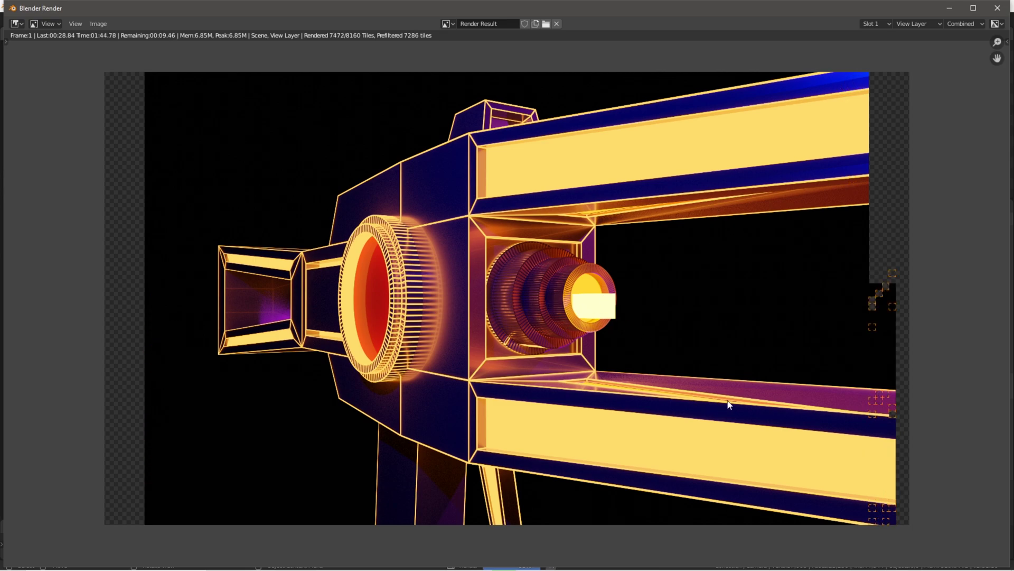
# - Minimize the render window and review the Advanced sampling, Light Paths and Performance panels
pyautogui.click(949, 8)
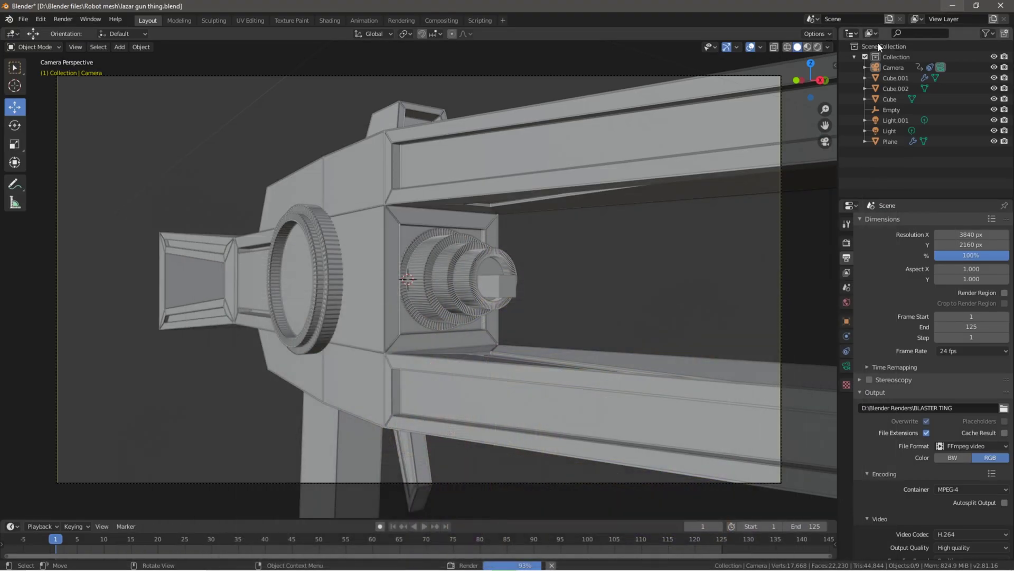
pyautogui.click(846, 243)
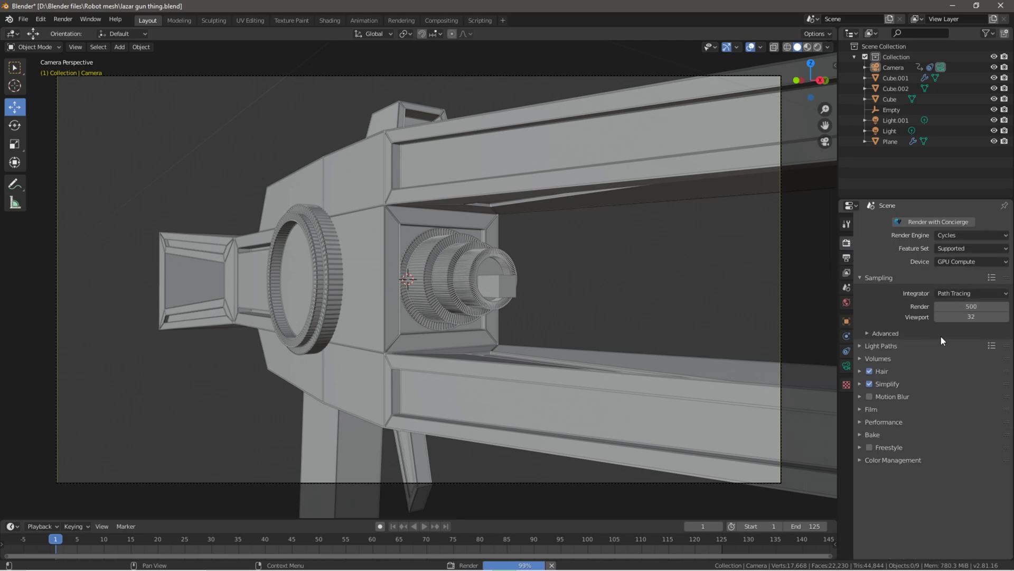
pyautogui.click(885, 334)
pyautogui.click(886, 334)
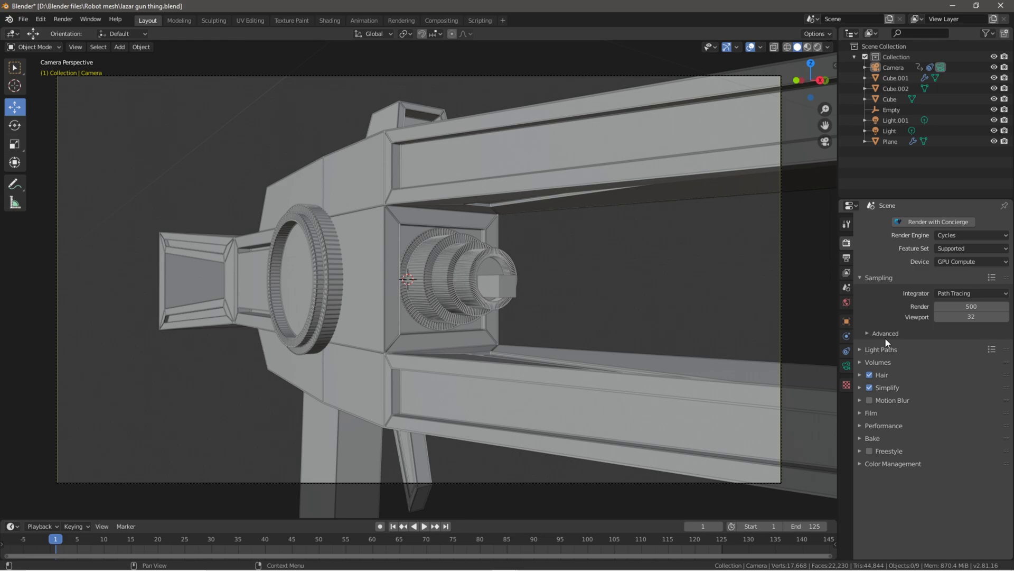
pyautogui.click(881, 349)
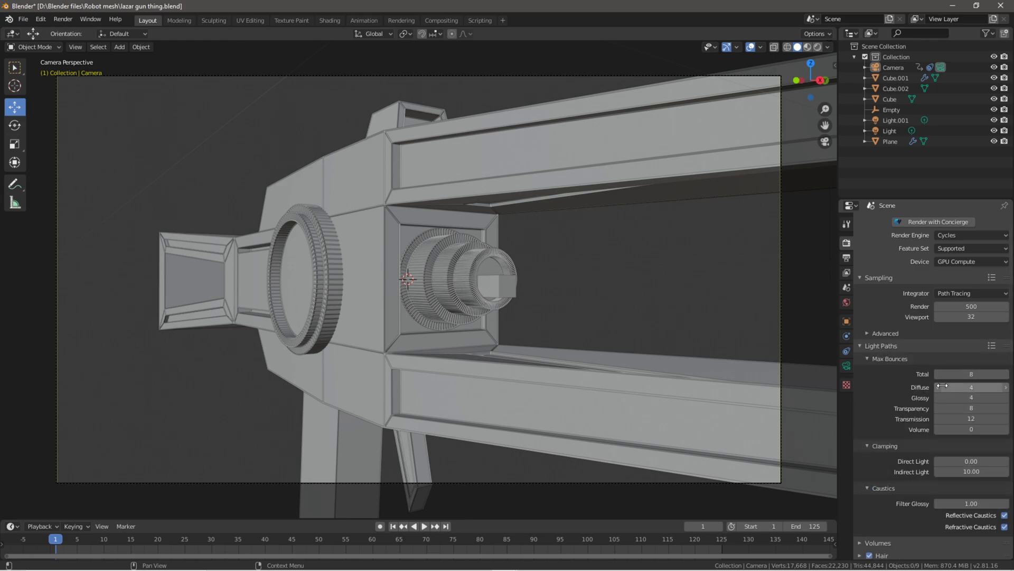
pyautogui.click(873, 346)
pyautogui.click(881, 421)
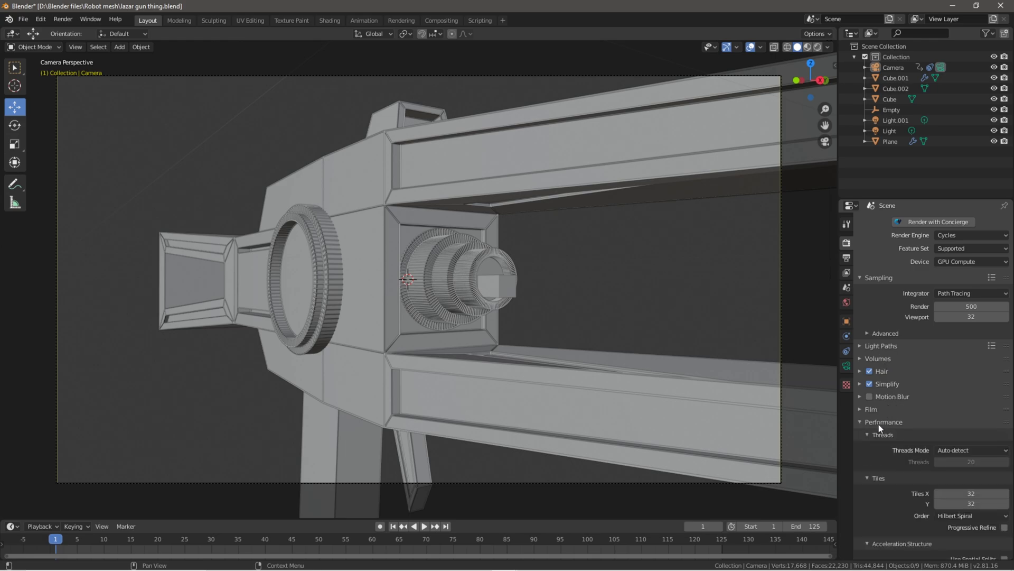
pyautogui.click(869, 422)
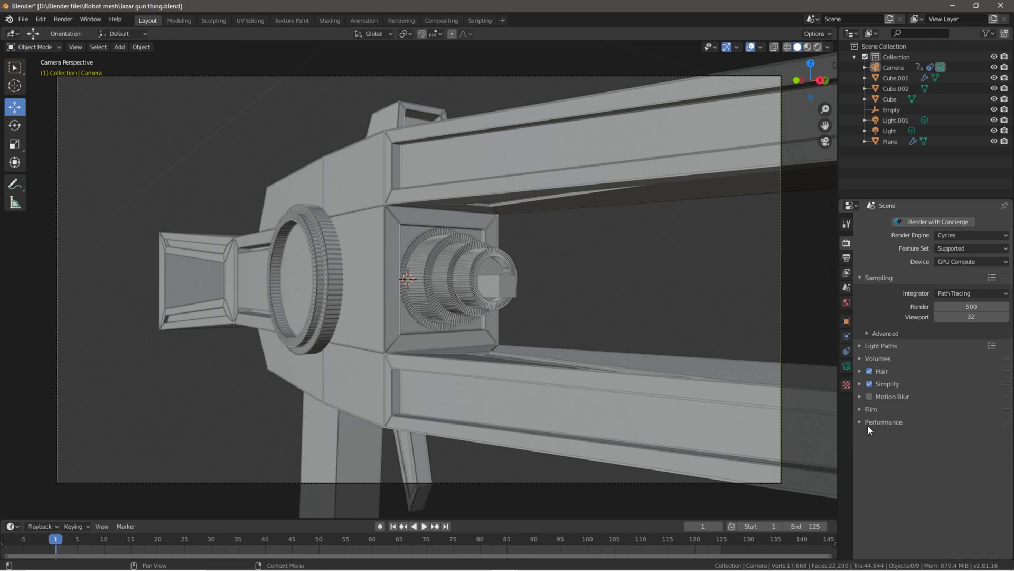
# - Nudge the Render Layers node left in Compositing, then return to Layout
pyautogui.click(442, 21)
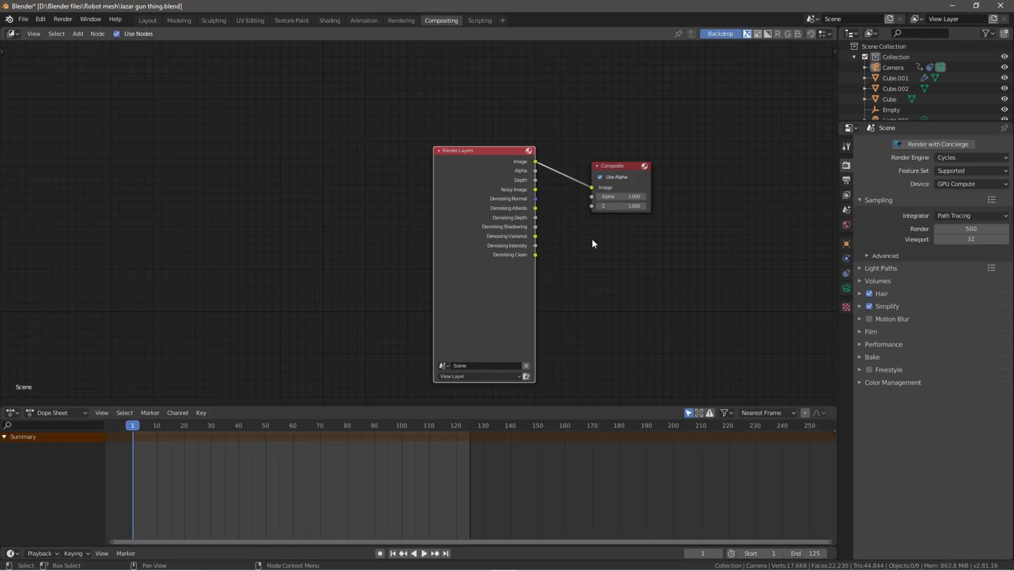
pyautogui.moveTo(470, 188); pyautogui.dragTo(419, 182)
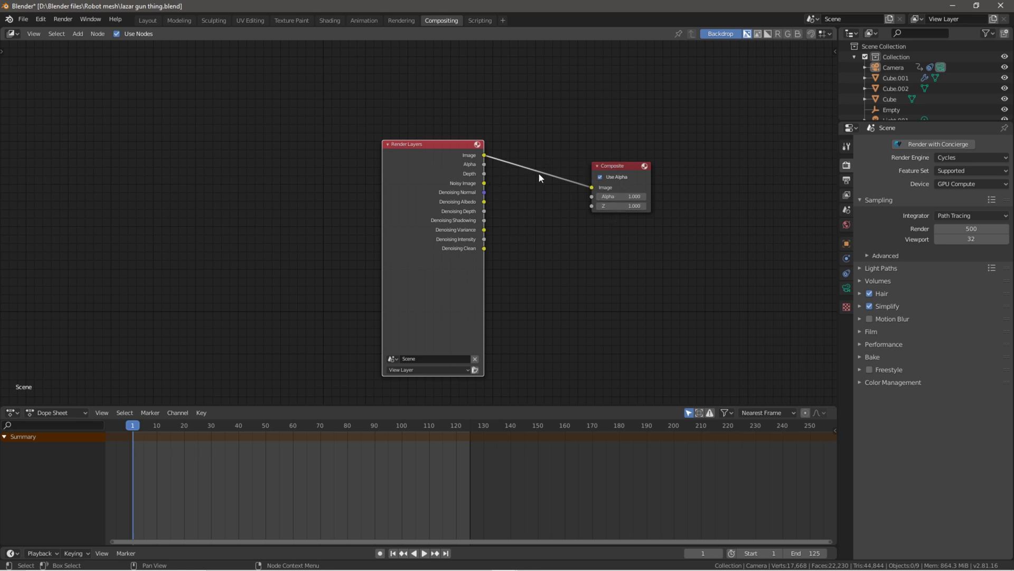
pyautogui.click(146, 20)
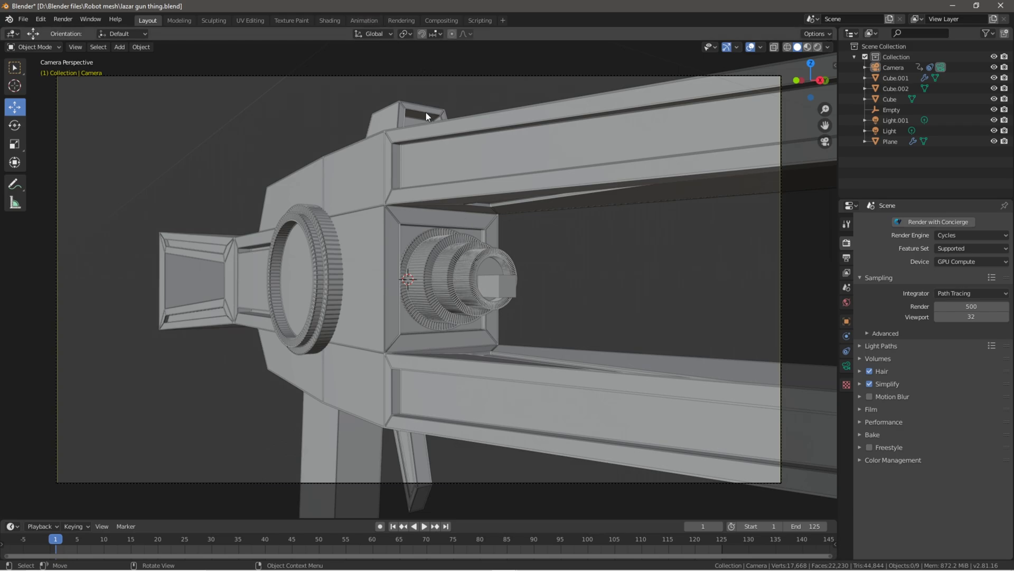
# - Bring the Blender Render window with the finished 4K blaster render back to front
pyautogui.moveTo(598, 552)
pyautogui.moveTo(508, 563)
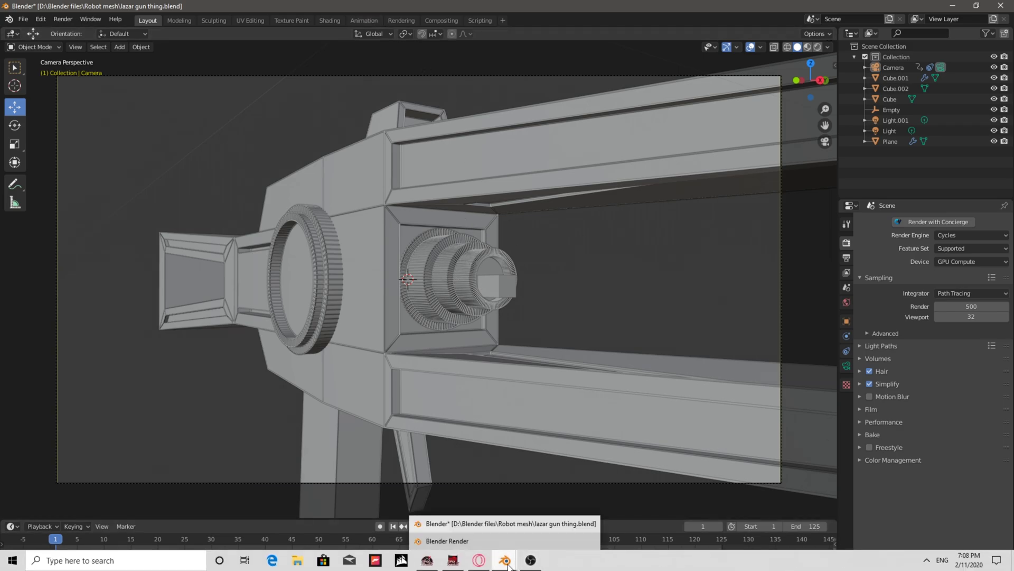
pyautogui.click(501, 535)
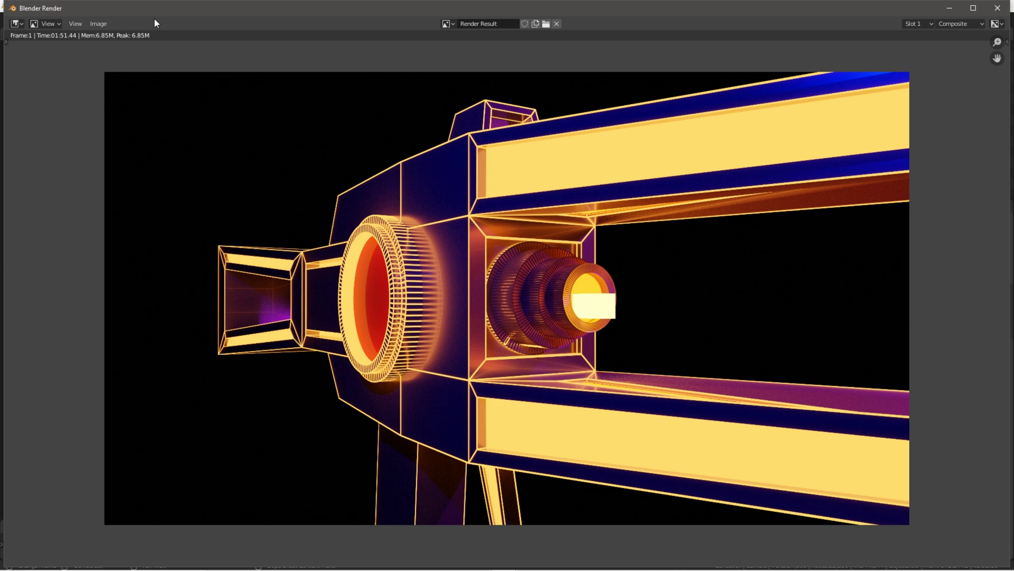
# - Hide the render window, set the resolution to 7680 × 4320, and render frame 1 at 8K
pyautogui.click(949, 8)
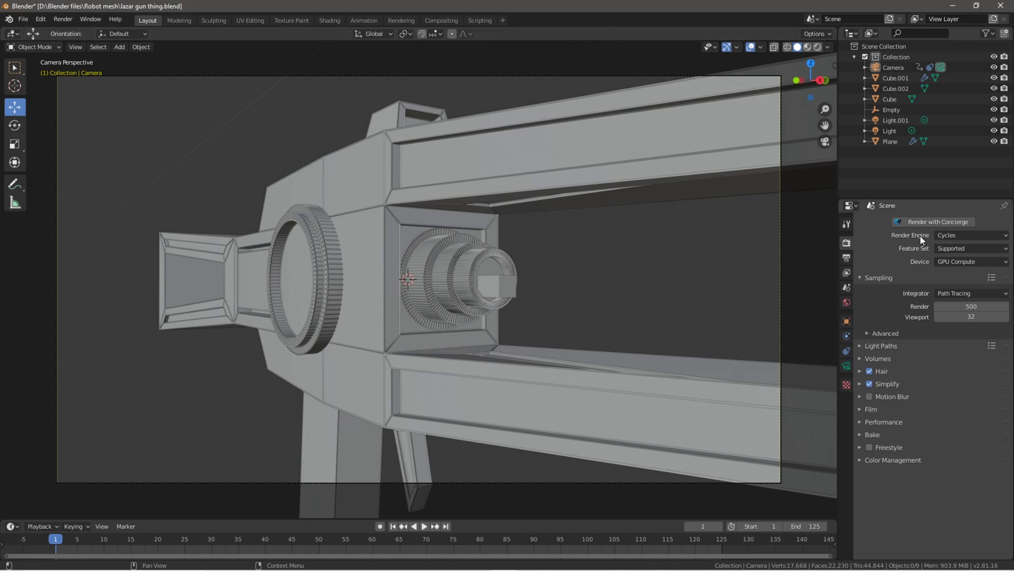
pyautogui.click(847, 257)
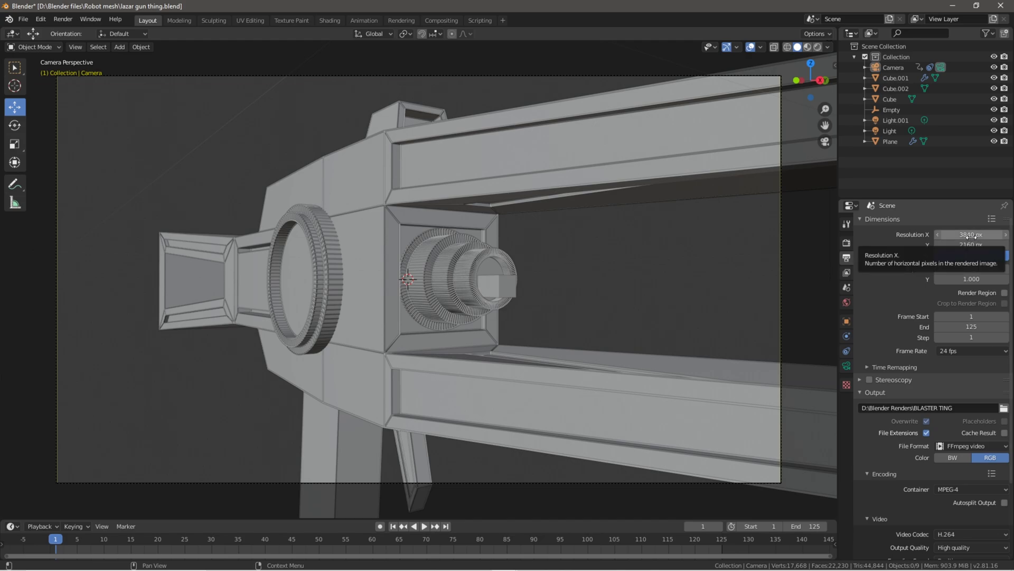
pyautogui.click(975, 236)
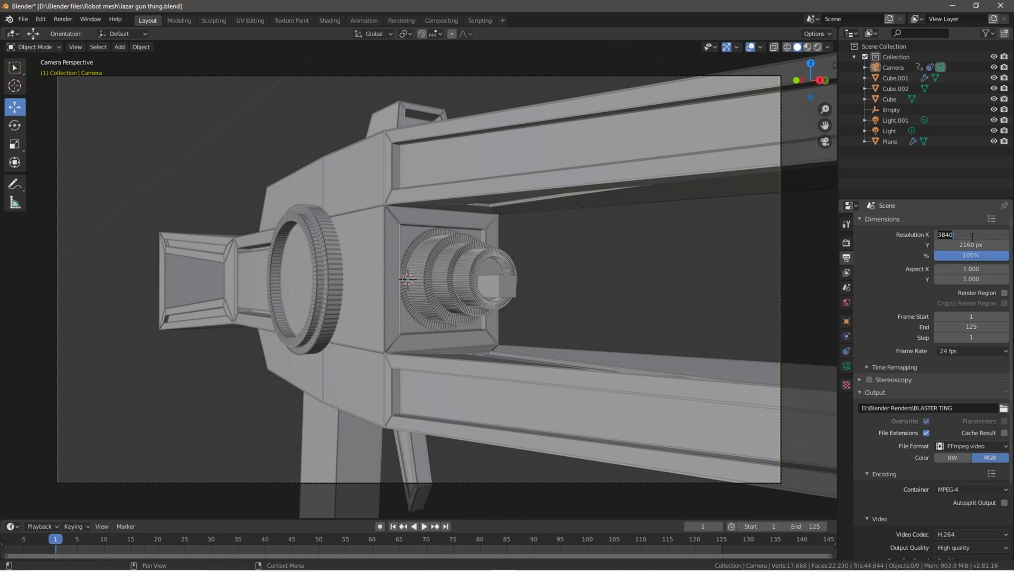
pyautogui.press('BackSpace')
pyautogui.write('7680')
pyautogui.press('Tab')
pyautogui.write('4320')
pyautogui.press('Return')
pyautogui.press('F12')
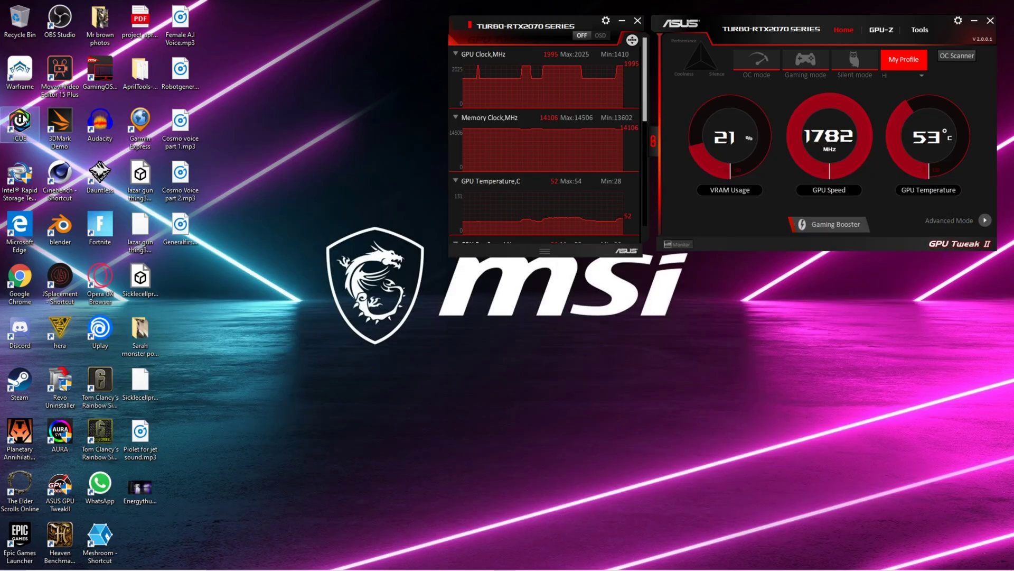
# - Launch iCUE from the desktop to watch the GPU clocks, VRAM and temperature during the 8K render
pyautogui.doubleClick(21, 121)
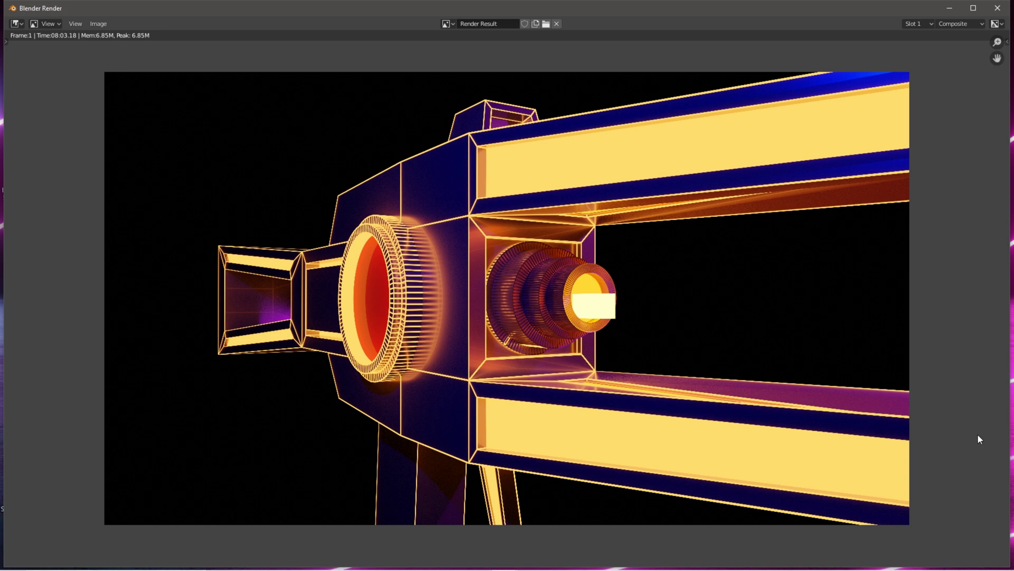
# - Minimize the render window, restore the main Blender window, and edit Resolution X (7680)
pyautogui.click(948, 7)
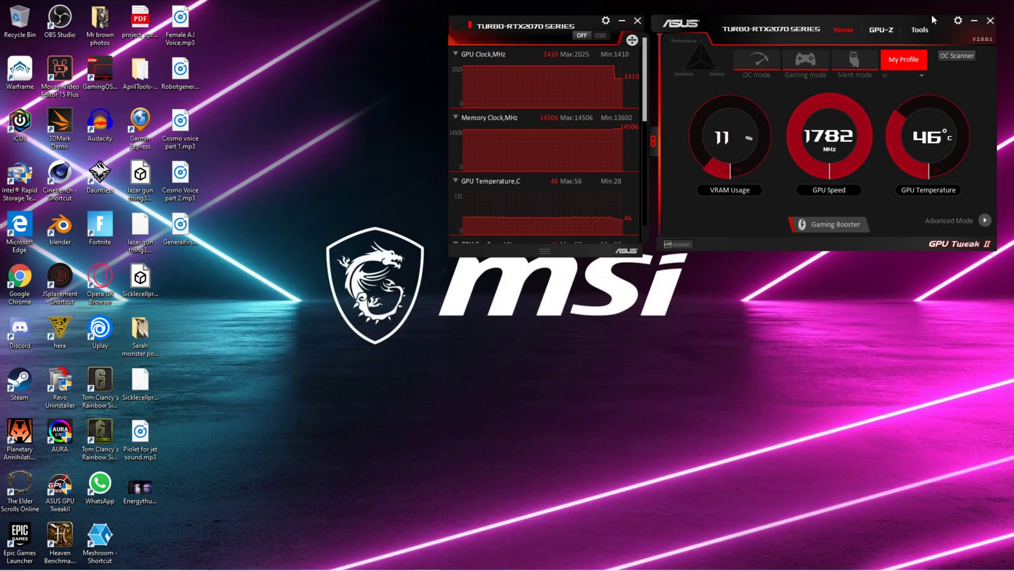
pyautogui.moveTo(504, 561)
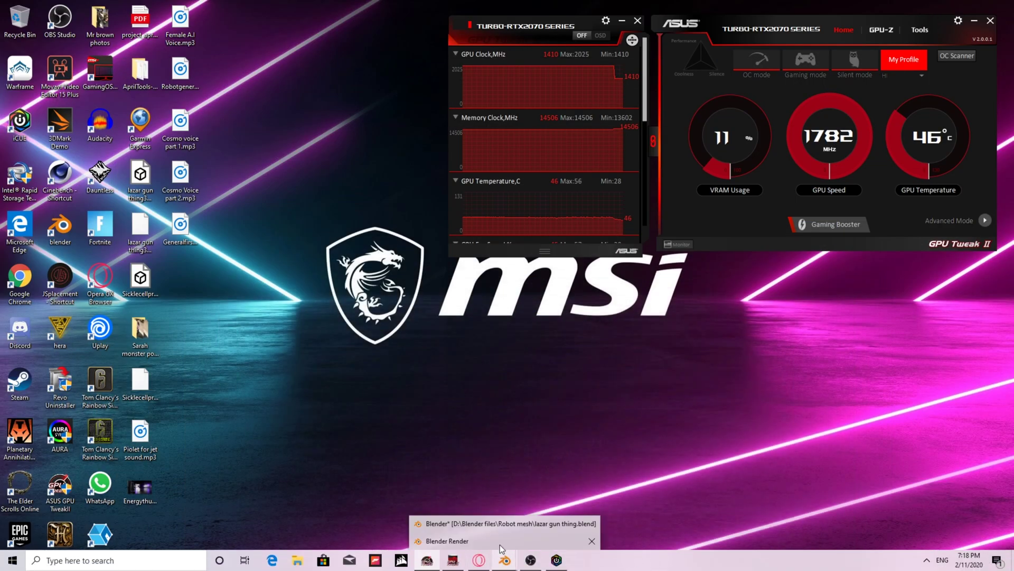
pyautogui.click(492, 522)
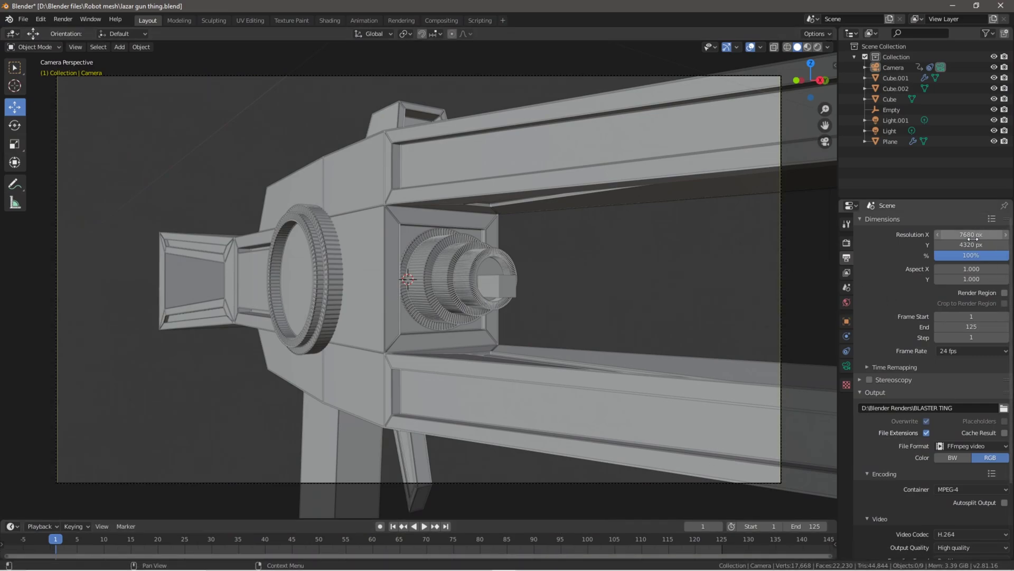
pyautogui.doubleClick(973, 236)
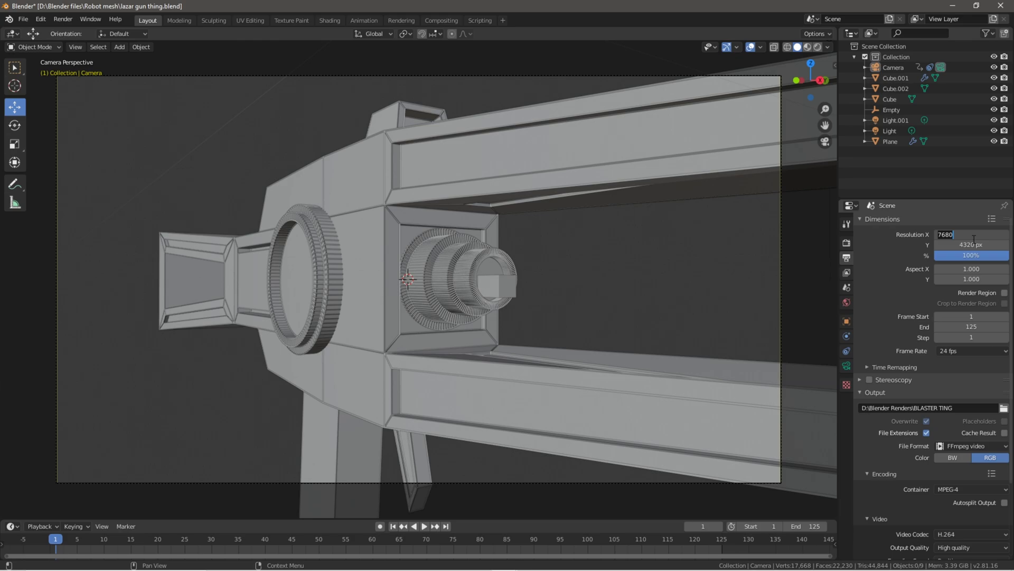
# - Set the output resolution to 15360 × 8640 px
pyautogui.press('BackSpace')
pyautogui.write('15360')
pyautogui.press('Return')
pyautogui.click(970, 245)
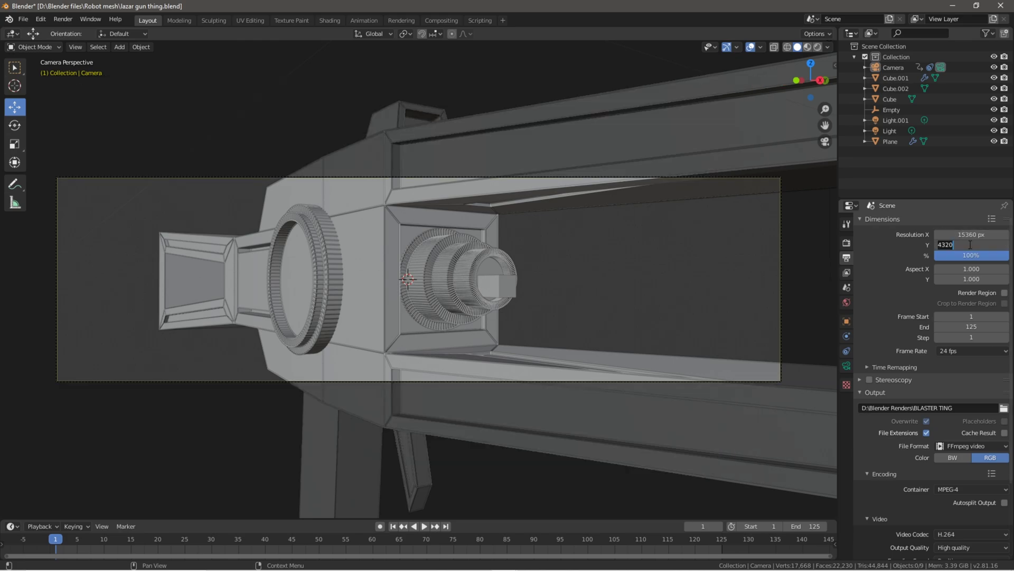
pyautogui.write('8640')
pyautogui.press('Return')
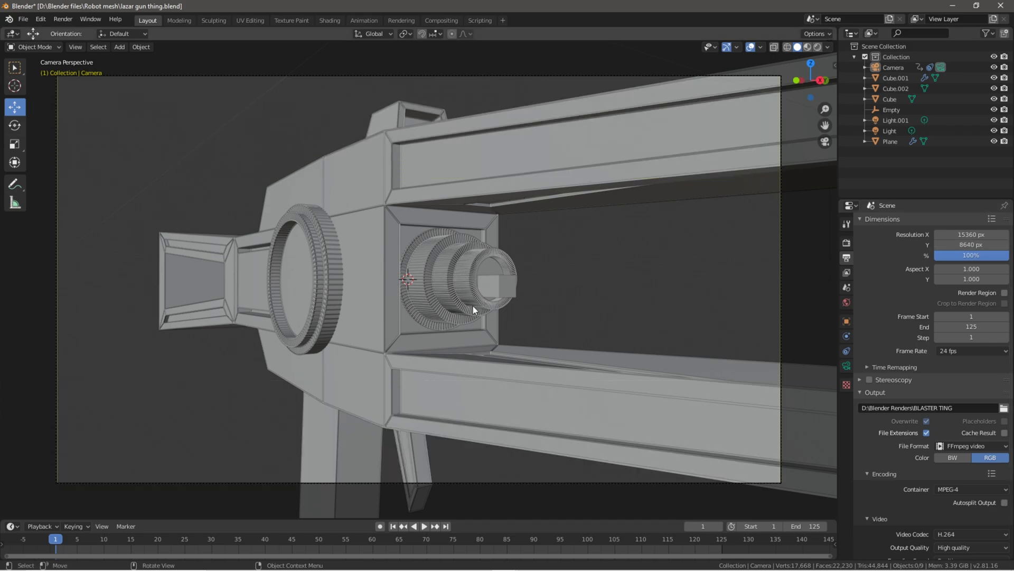
# - Orbit around the gun, then snap back to the camera view with Numpad 0
pyautogui.moveTo(474, 306); pyautogui.dragTo(597, 337, button='middle')
pyautogui.scroll(-5, 530, 338)
pyautogui.press('KP_0')
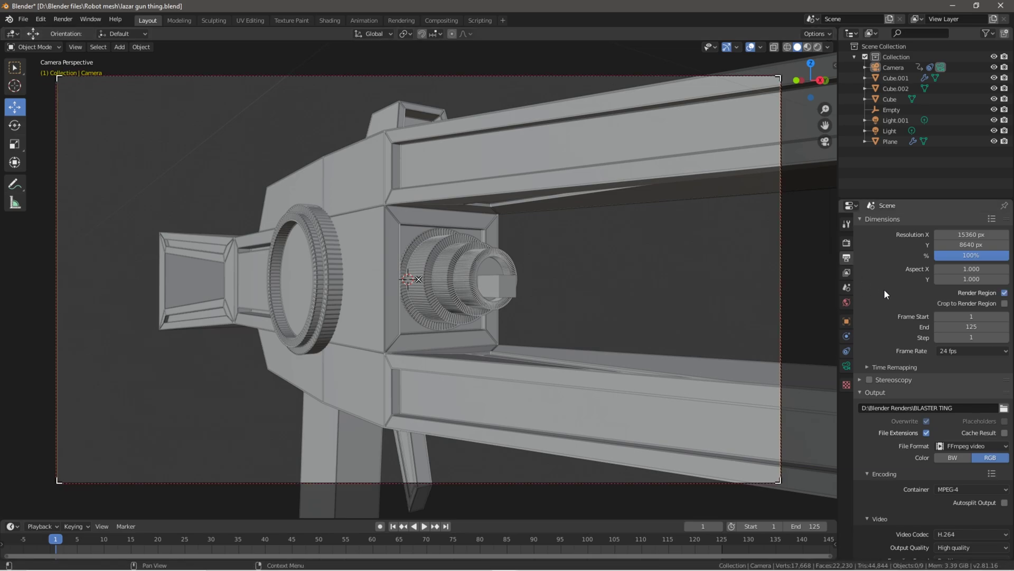
# - Show the last render, then start rendering the frame at 16K
pyautogui.press('F12')
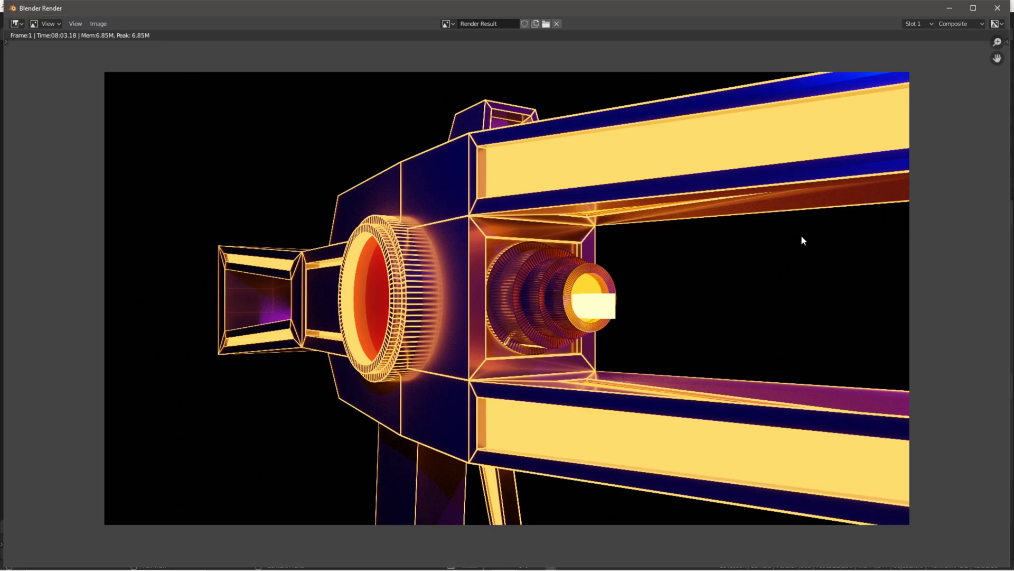
pyautogui.press('F12')
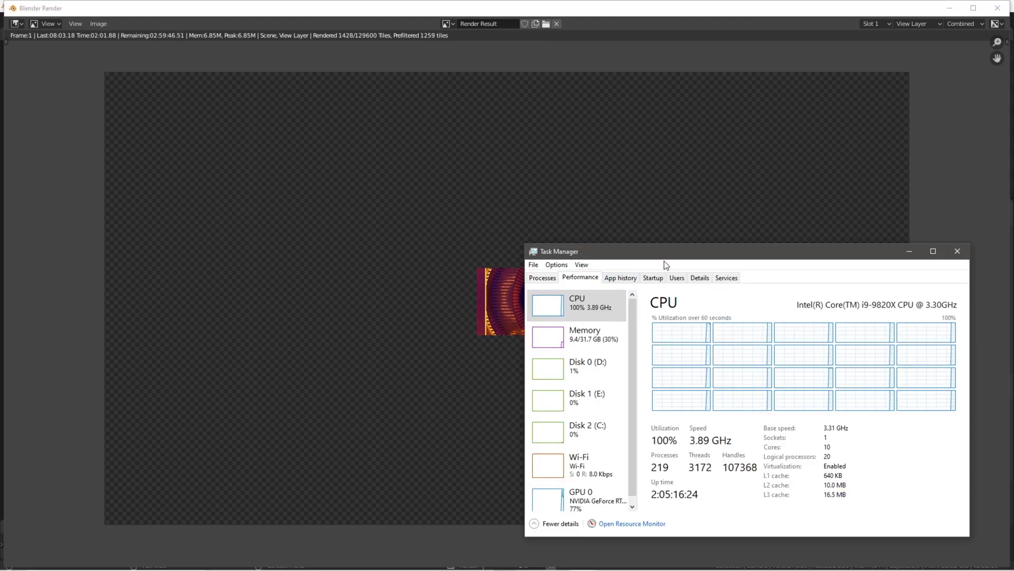
# - Check Task Manager's Memory and GPU 0 load during the 16K render, then minimize it
pyautogui.moveTo(664, 253); pyautogui.dragTo(614, 124)
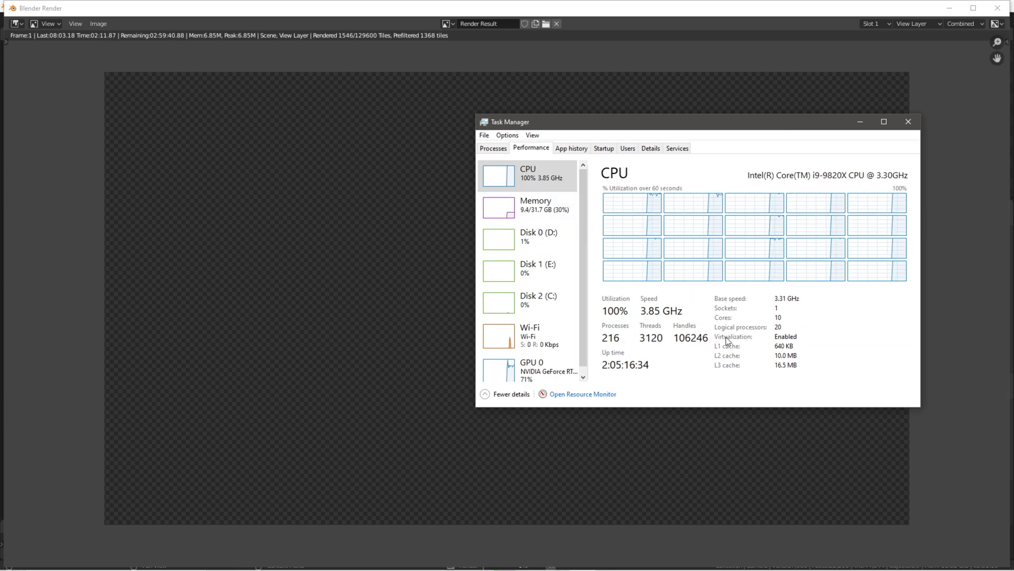
pyautogui.click(528, 207)
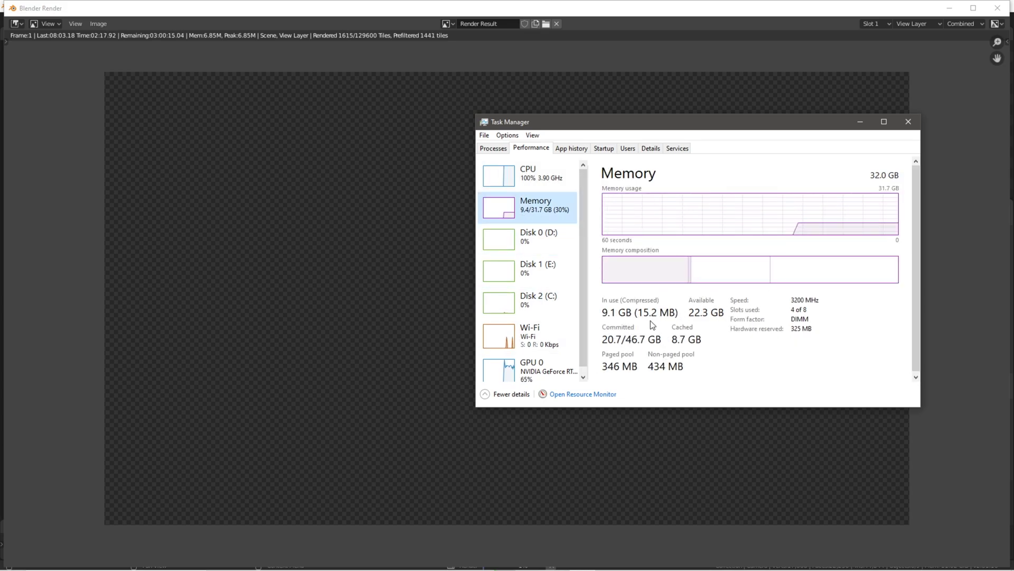
pyautogui.scroll(-1, 548, 288)
pyautogui.click(558, 365)
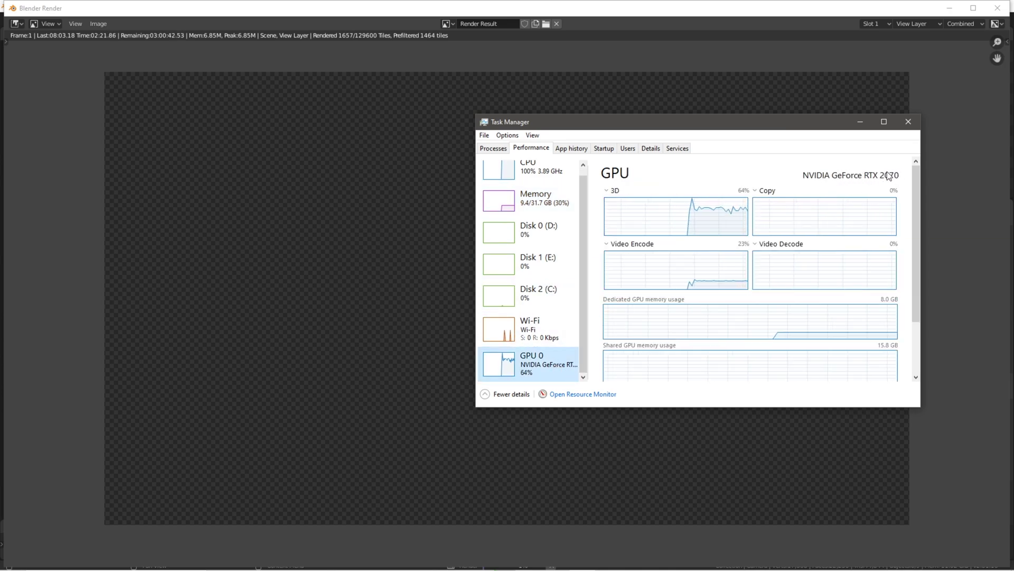
pyautogui.scroll(1, 548, 362)
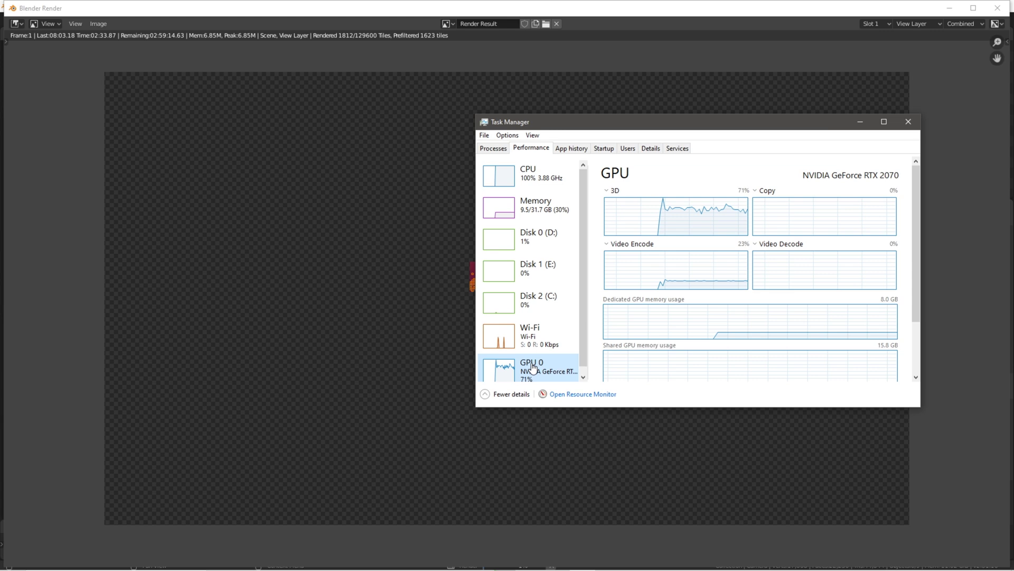
pyautogui.click(860, 122)
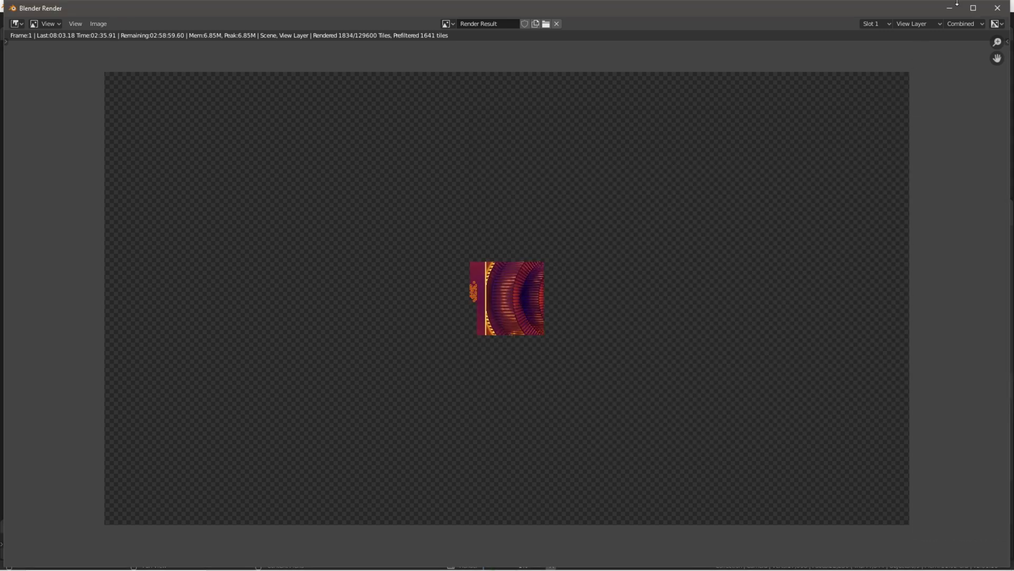
# - Check GPU Tweak II's 21% VRAM and 56°C readings, then bring the render window back
pyautogui.click(946, 9)
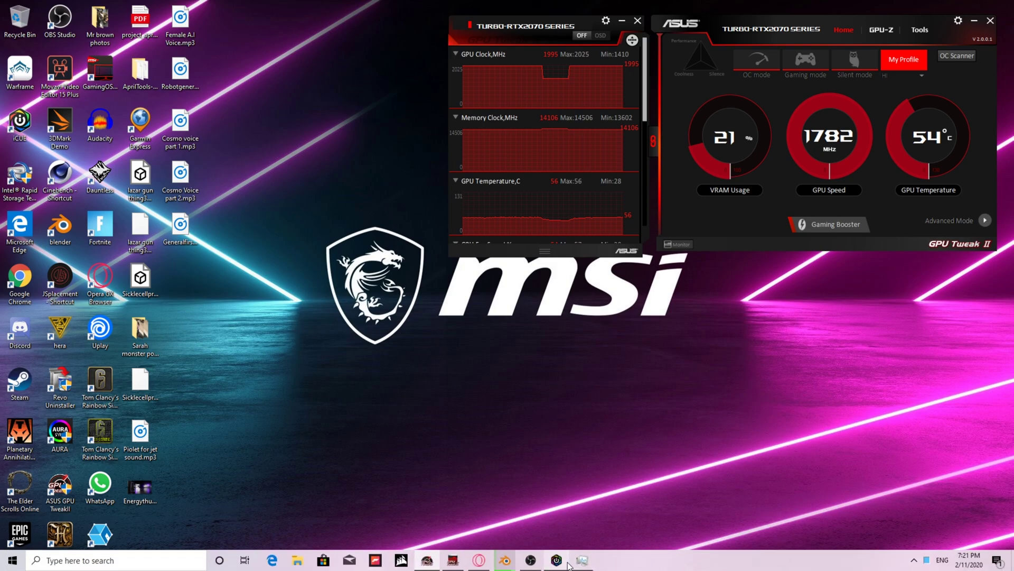
pyautogui.moveTo(507, 564)
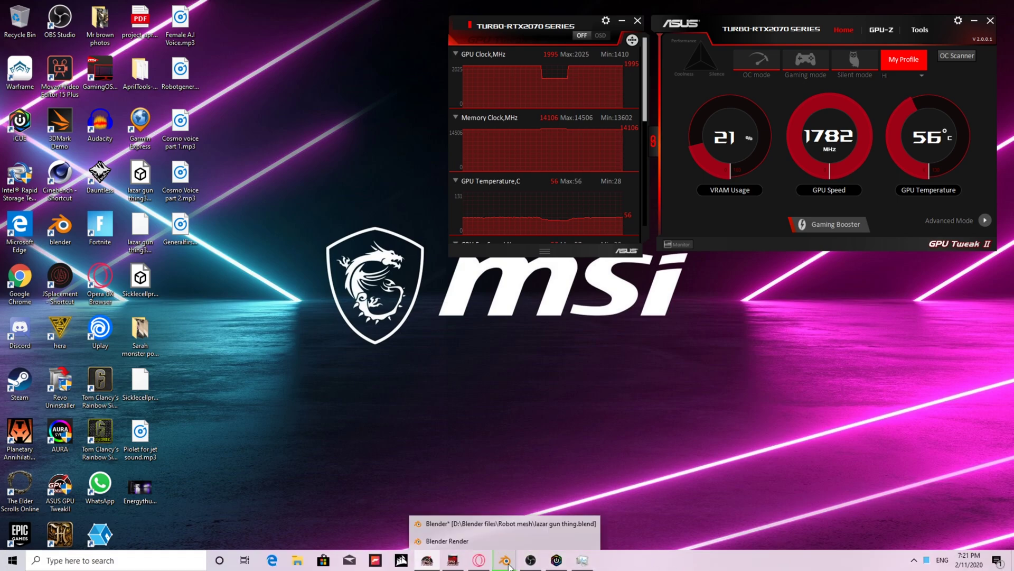
pyautogui.click(490, 537)
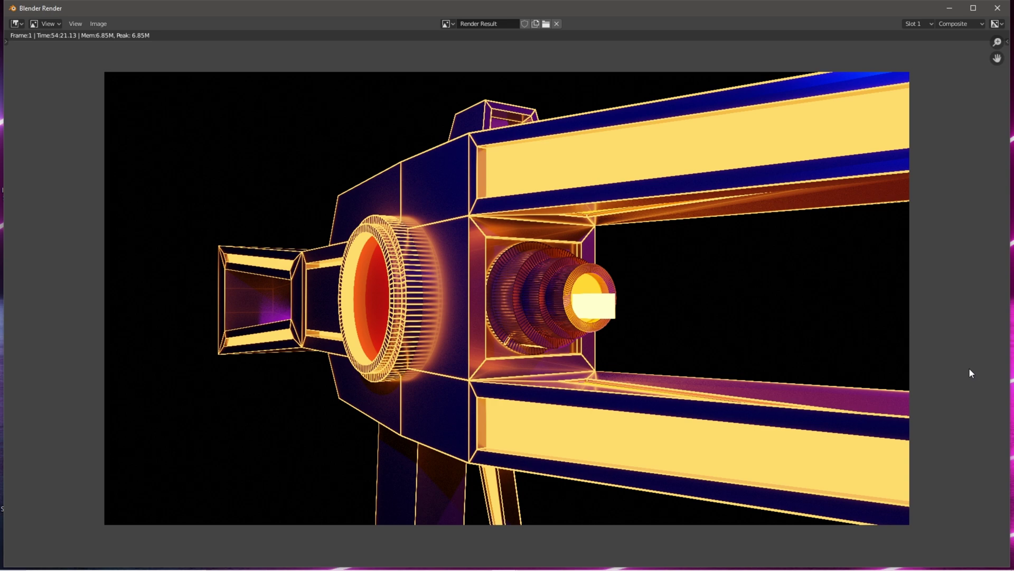
# - Minimize the finished 16K render window
pyautogui.click(949, 7)
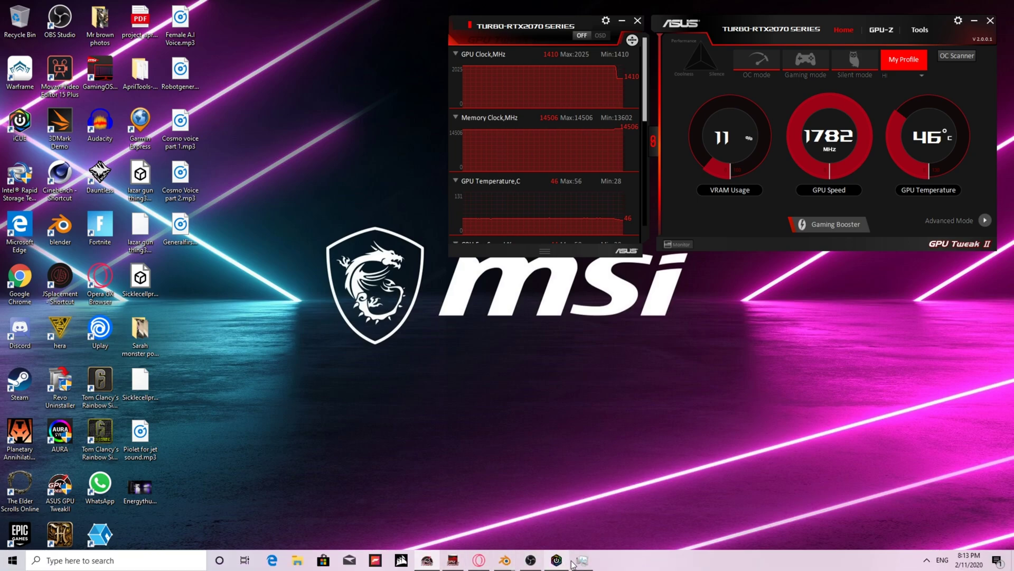
# - Restore the main Blender window and switch to the Rendering workspace
pyautogui.moveTo(504, 560)
pyautogui.click(476, 525)
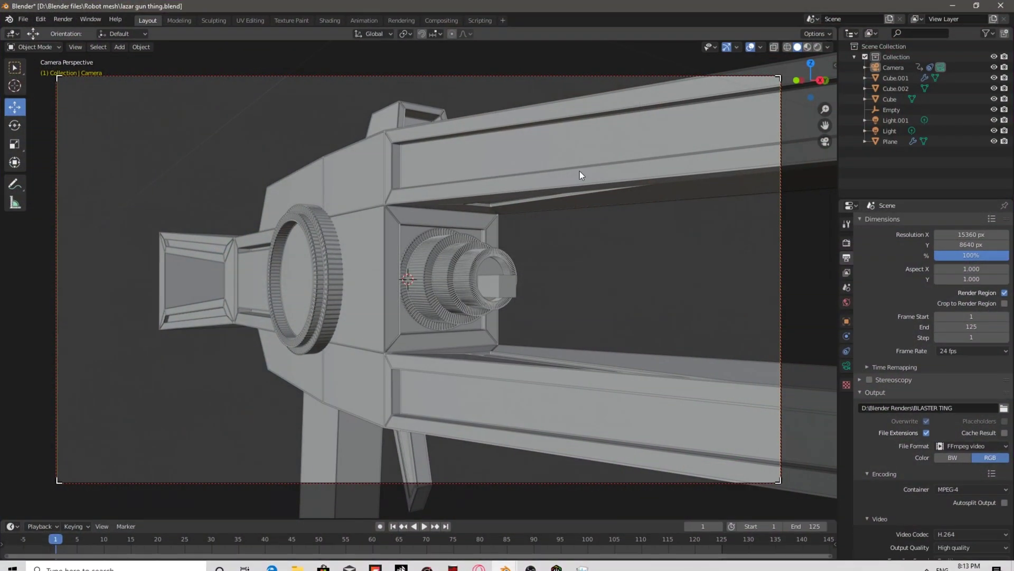
pyautogui.click(411, 19)
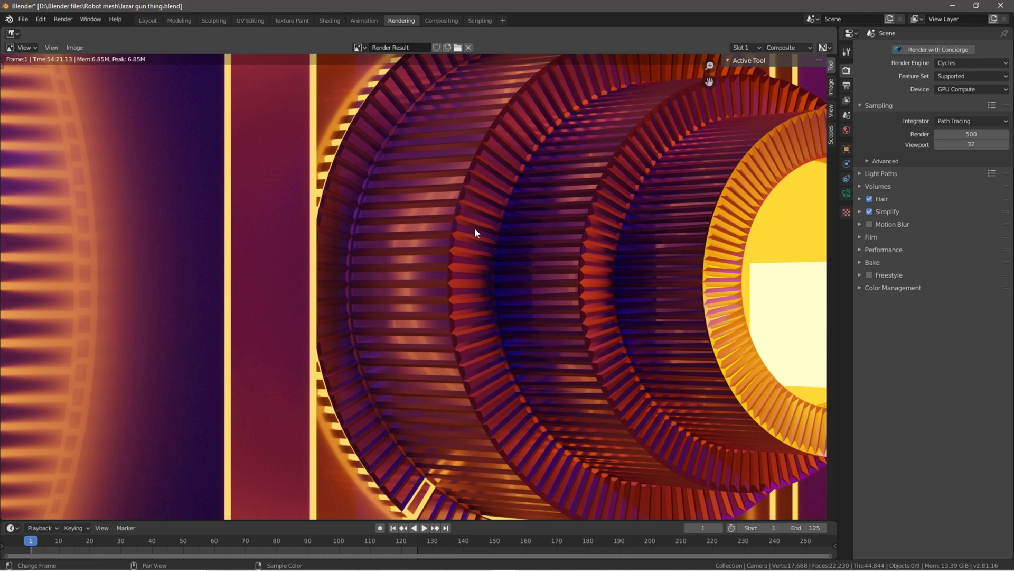
# - Zoom into the 16K render to inspect the gun, then zoom out to the full image
pyautogui.scroll(-1, 475, 232)
pyautogui.scroll(-5, 476, 233)
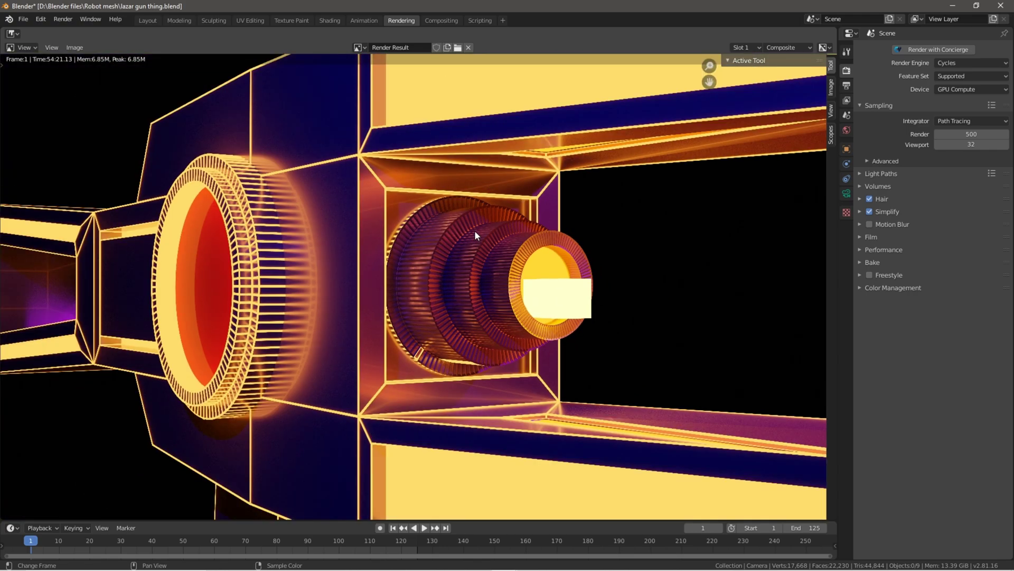
pyautogui.scroll(-2, 476, 232)
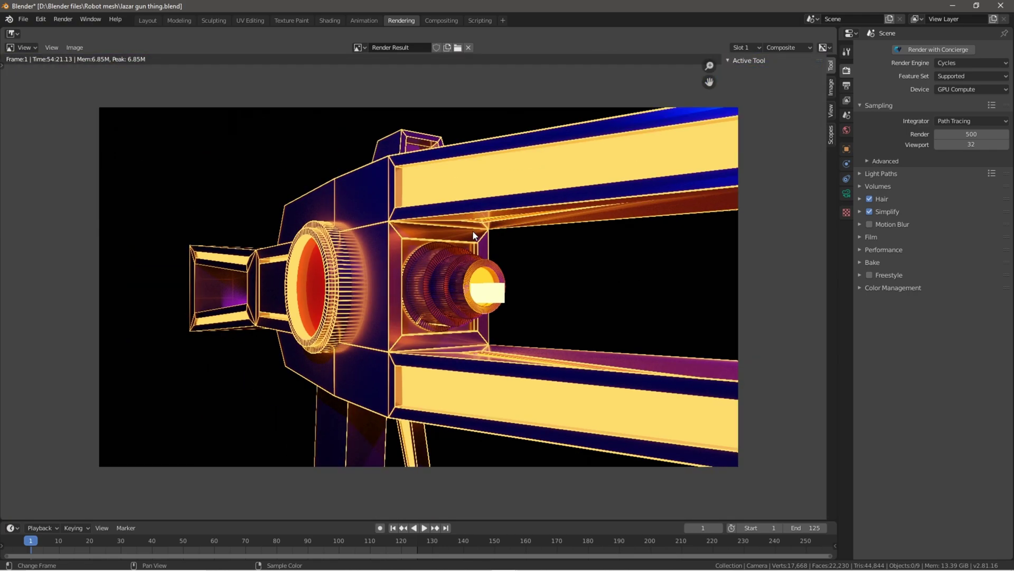
pyautogui.scroll(4, 378, 321)
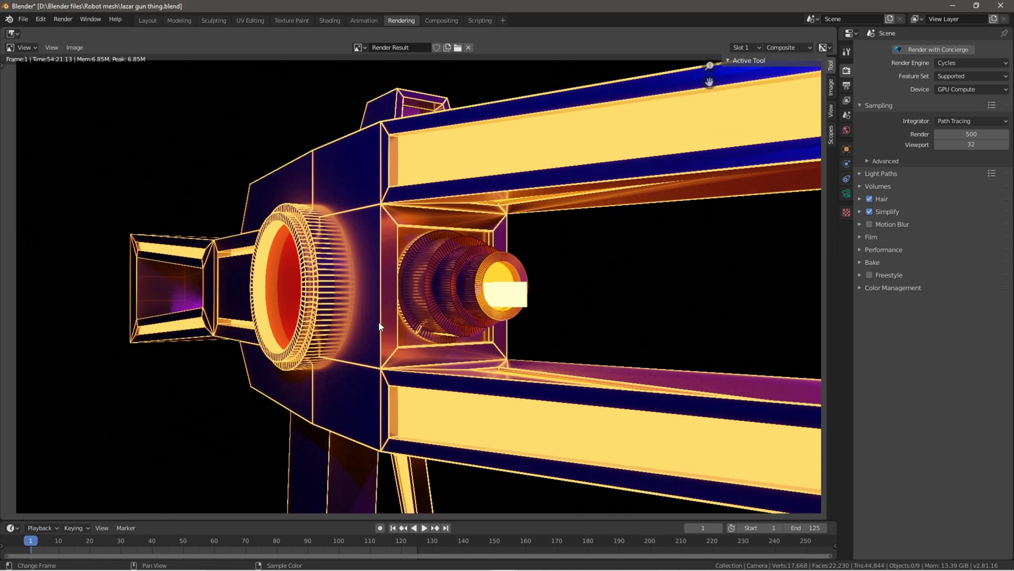
pyautogui.scroll(3, 379, 325)
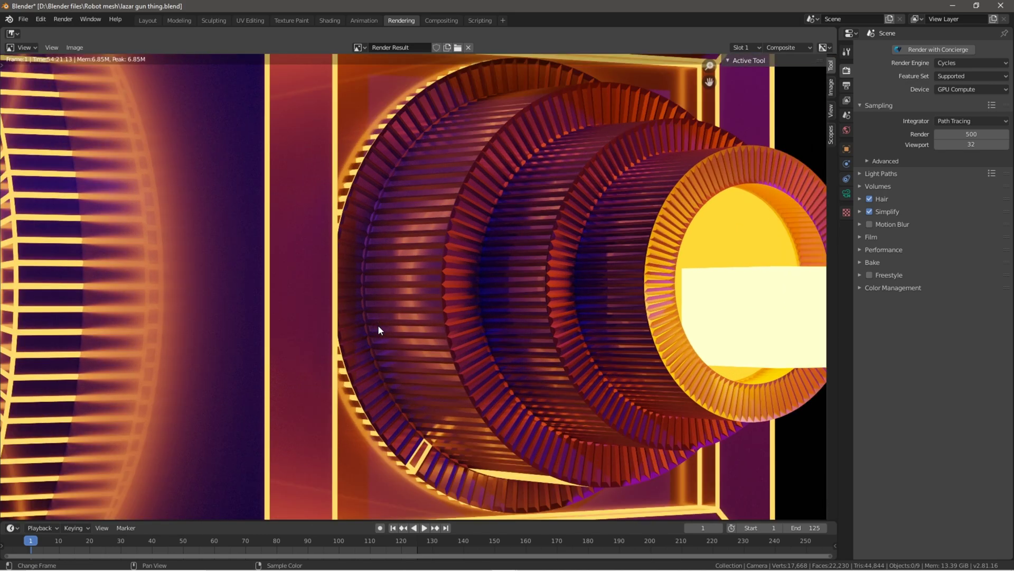
pyautogui.scroll(5, 378, 324)
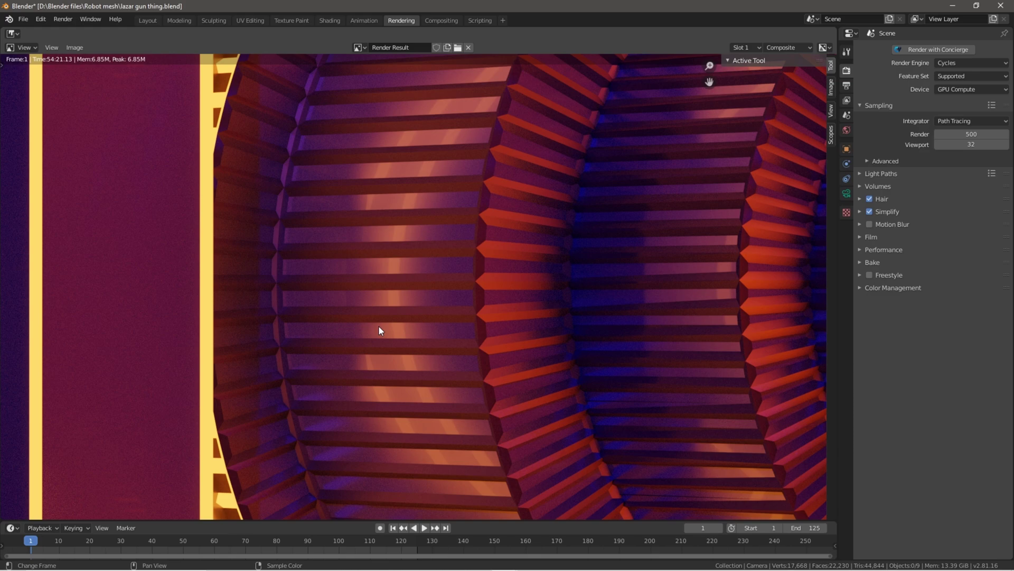
pyautogui.scroll(8, 379, 326)
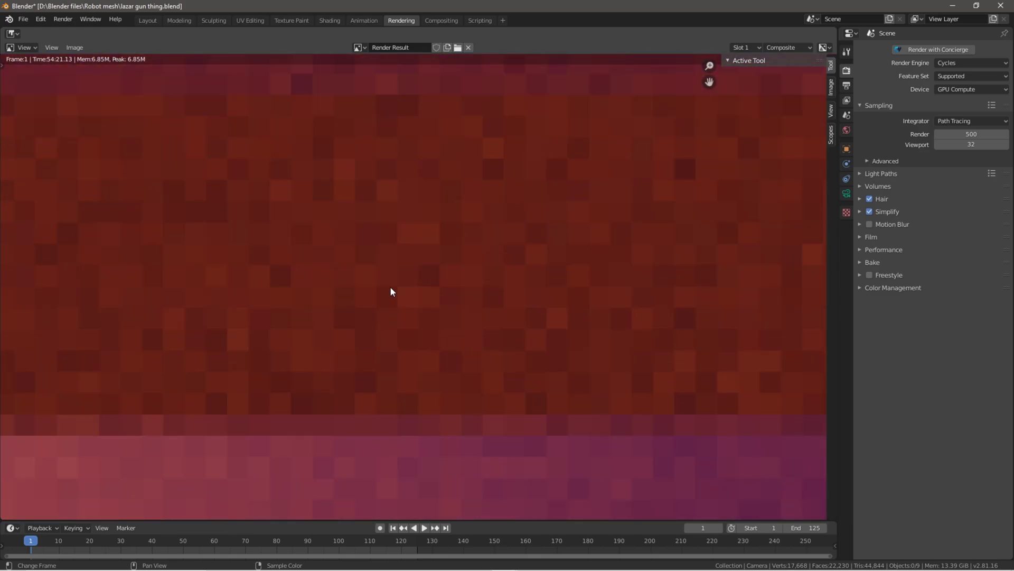
pyautogui.scroll(-6, 406, 241)
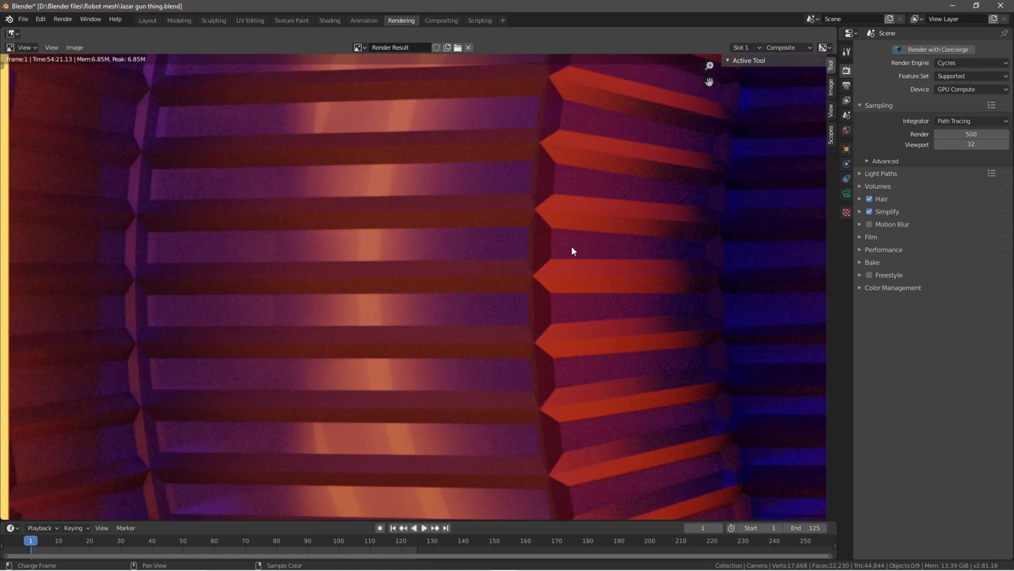
pyautogui.scroll(-5, 278, 275)
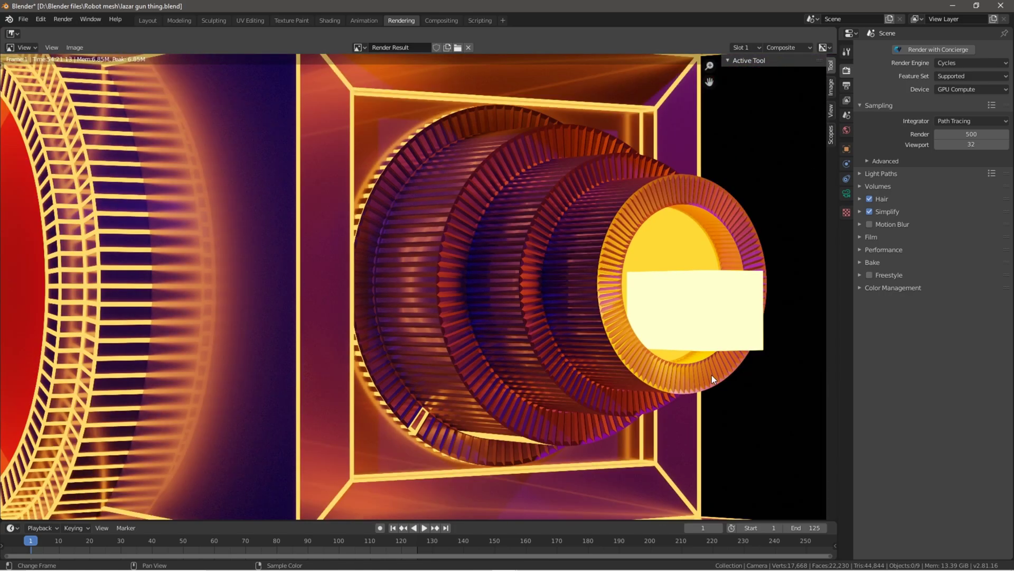
pyautogui.scroll(-5, 299, 256)
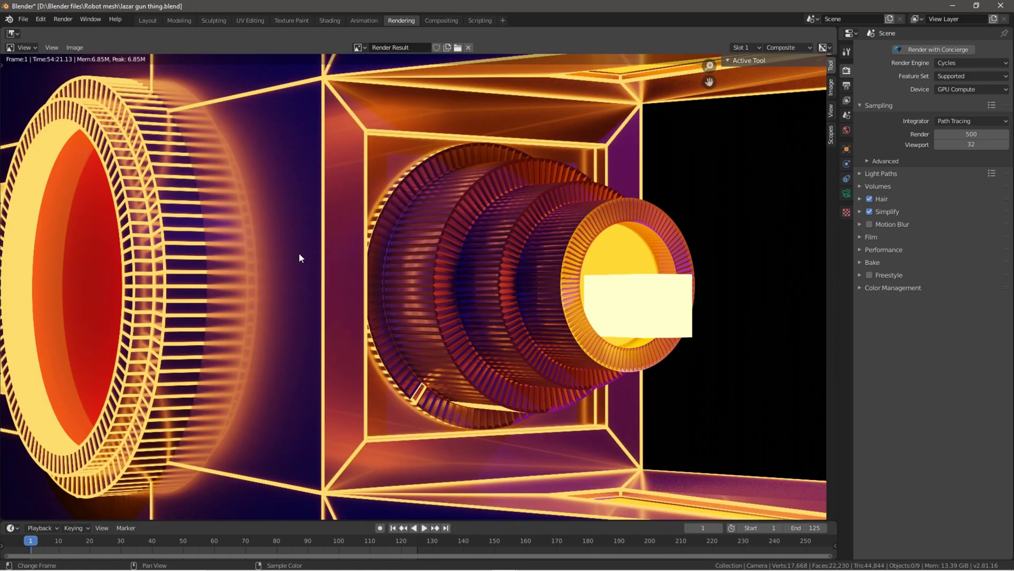
pyautogui.scroll(-6, 584, 325)
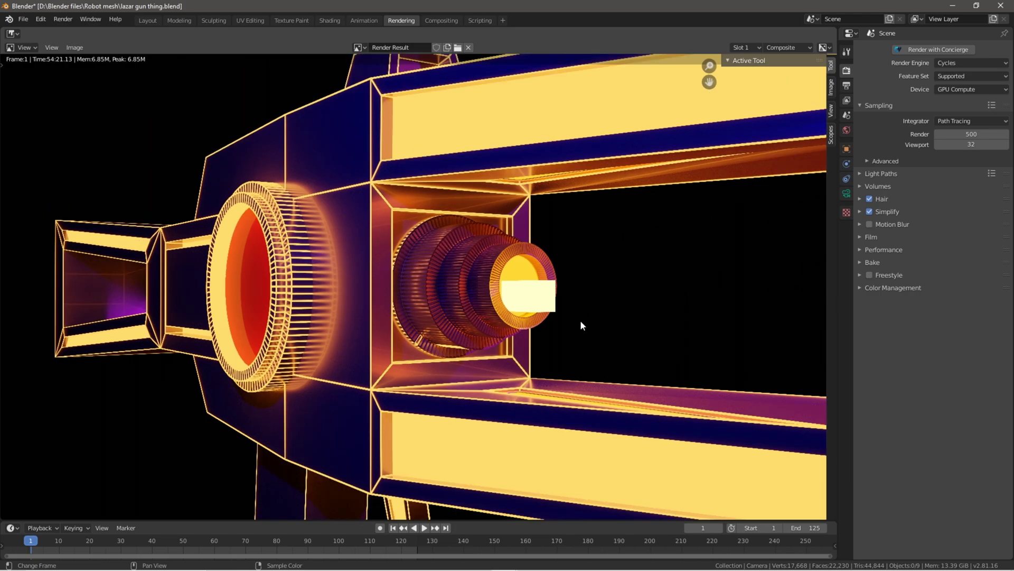
pyautogui.scroll(-1, 490, 299)
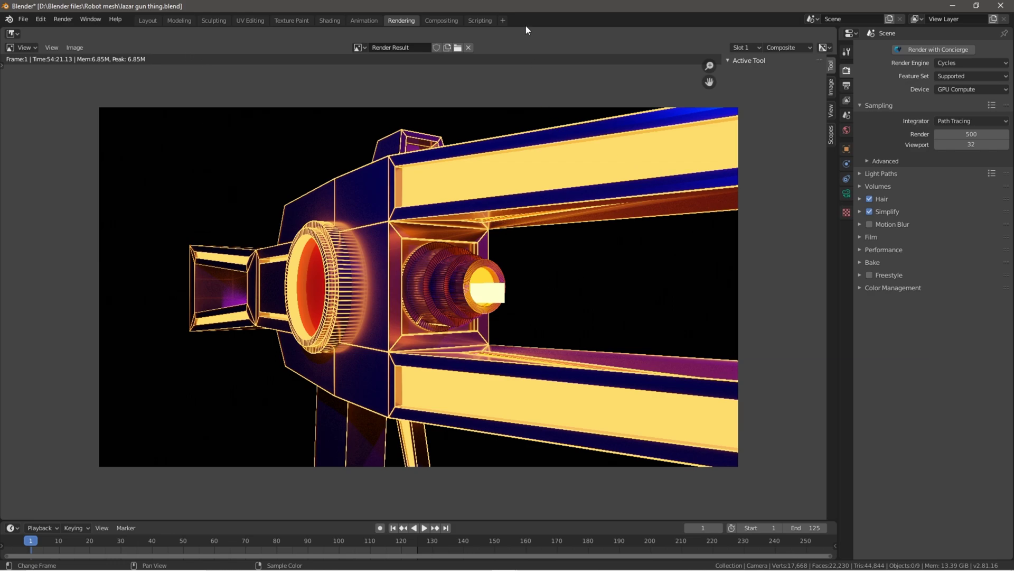
# - In Compositing, insert a Denoise node between Render Layers and Composite, fed by Noisy Image
pyautogui.click(454, 19)
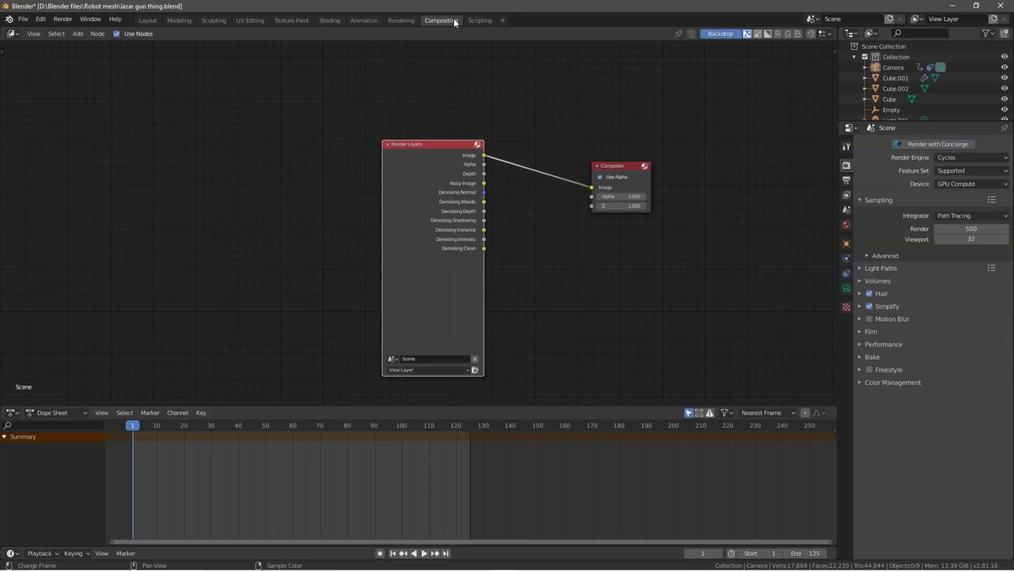
pyautogui.hotkey('shift', 'a')
pyautogui.write('deno')
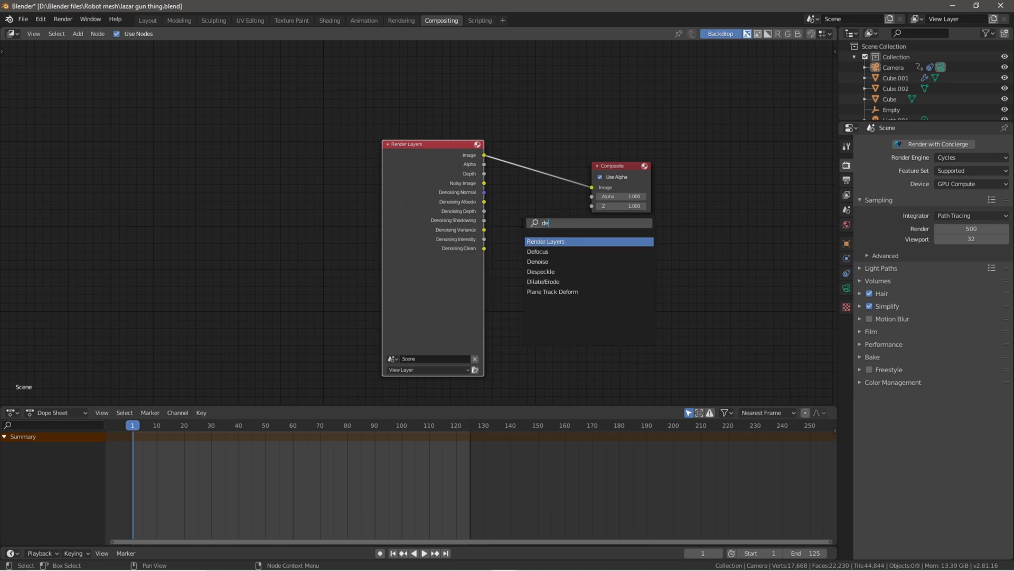
pyautogui.press('Return')
pyautogui.click(525, 154)
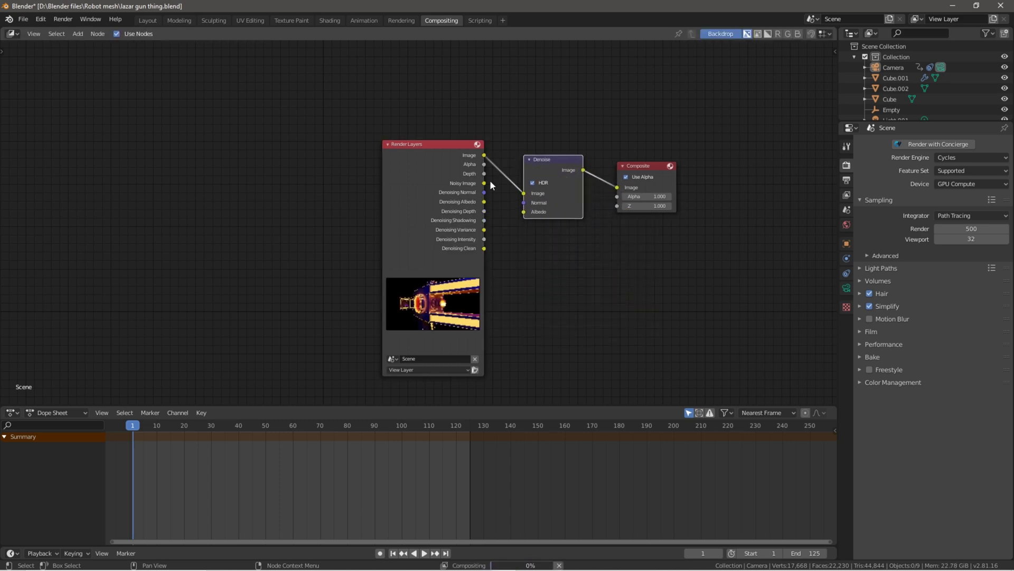
pyautogui.moveTo(484, 183); pyautogui.dragTo(524, 212)
# - Add a Glare node after Denoise set to Fog Glow, size 6, High quality
pyautogui.hotkey('shift', 'a')
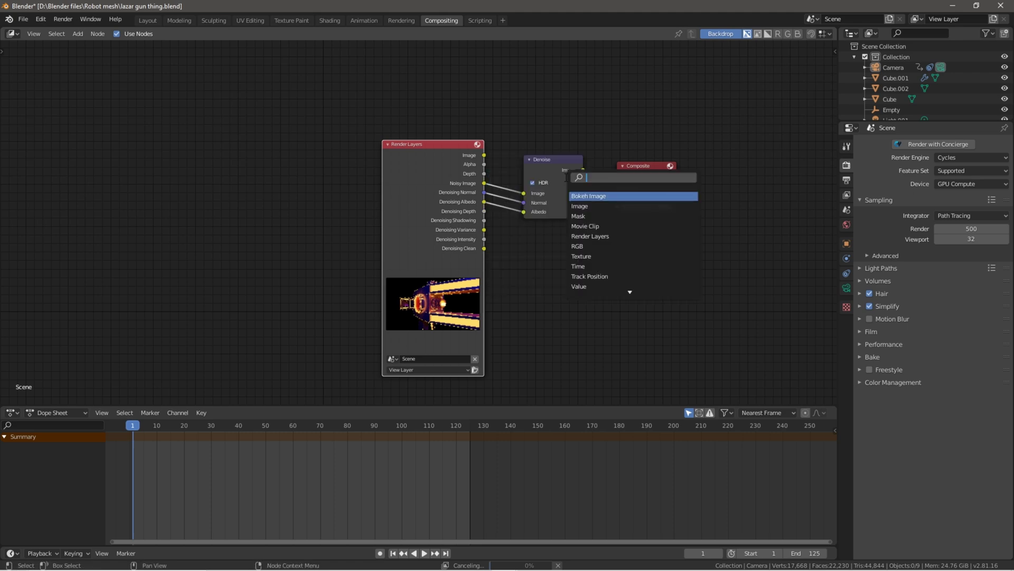
pyautogui.write('gl')
pyautogui.click(586, 196)
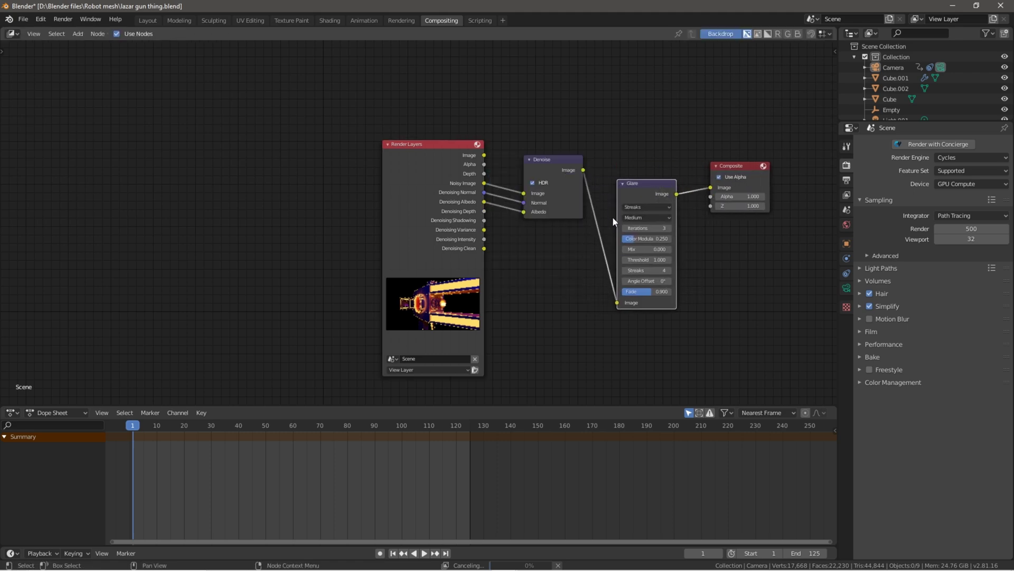
pyautogui.click(613, 216)
pyautogui.click(646, 207)
pyautogui.click(643, 205)
pyautogui.click(636, 230)
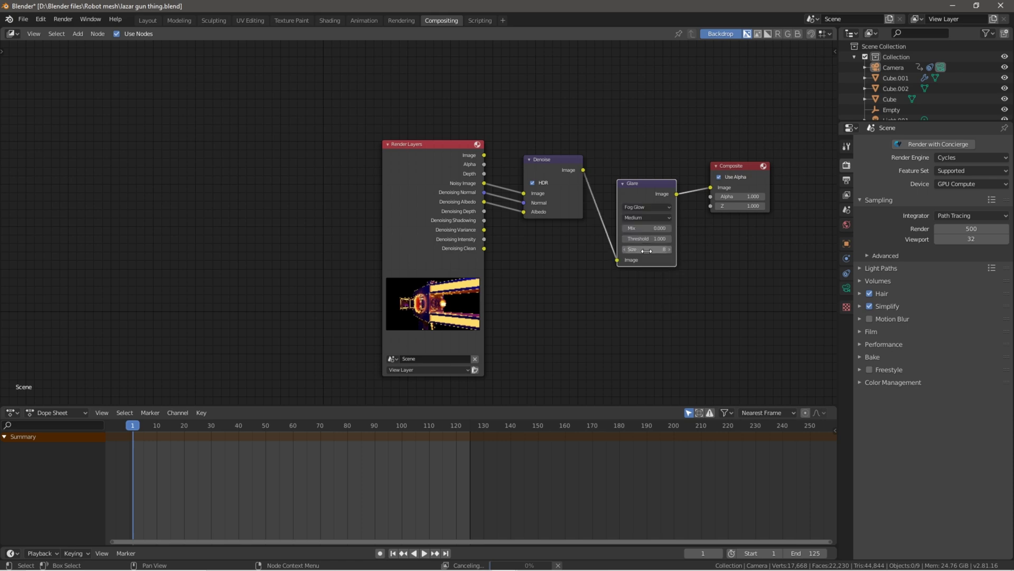
pyautogui.click(625, 248)
pyautogui.click(625, 248)
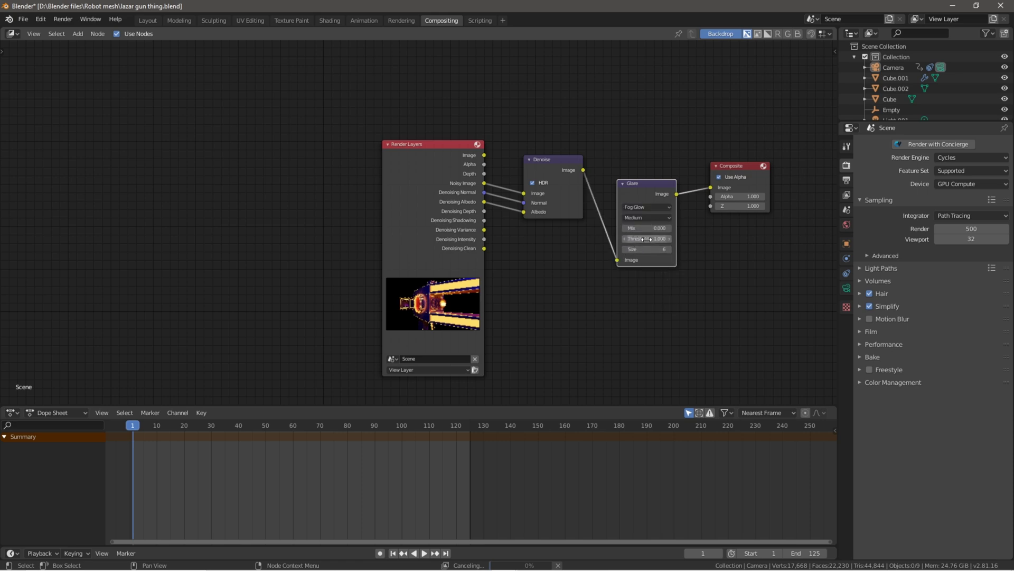
pyautogui.click(646, 217)
pyautogui.click(644, 227)
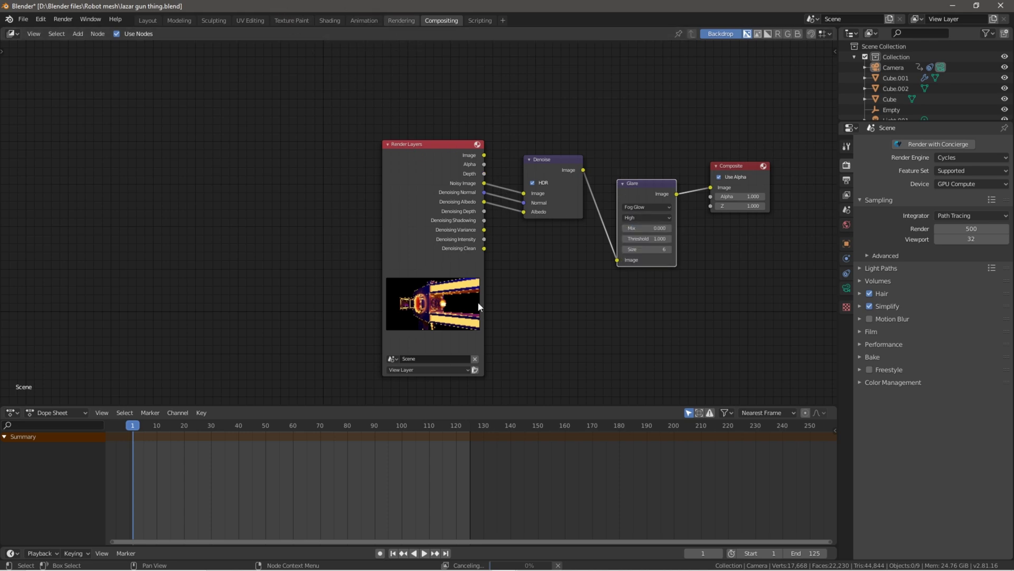
# - In the Rendering workspace, zoom around the Render Result and keep the Composite view displayed
pyautogui.hotkey('ctrl', 'pageup')
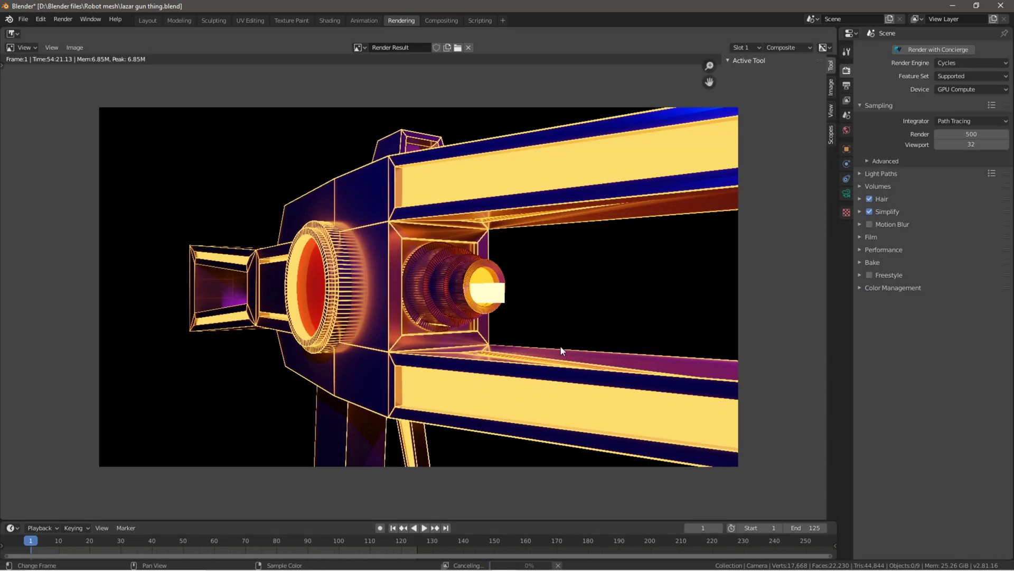
pyautogui.scroll(2, 546, 349)
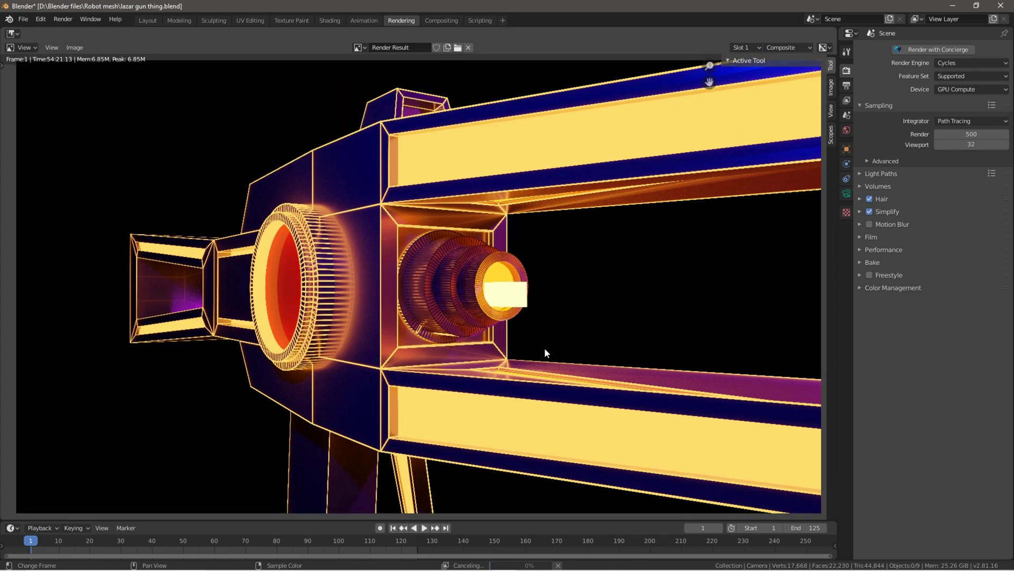
pyautogui.scroll(-2, 545, 347)
pyautogui.scroll(1, 544, 349)
pyautogui.scroll(-1, 545, 359)
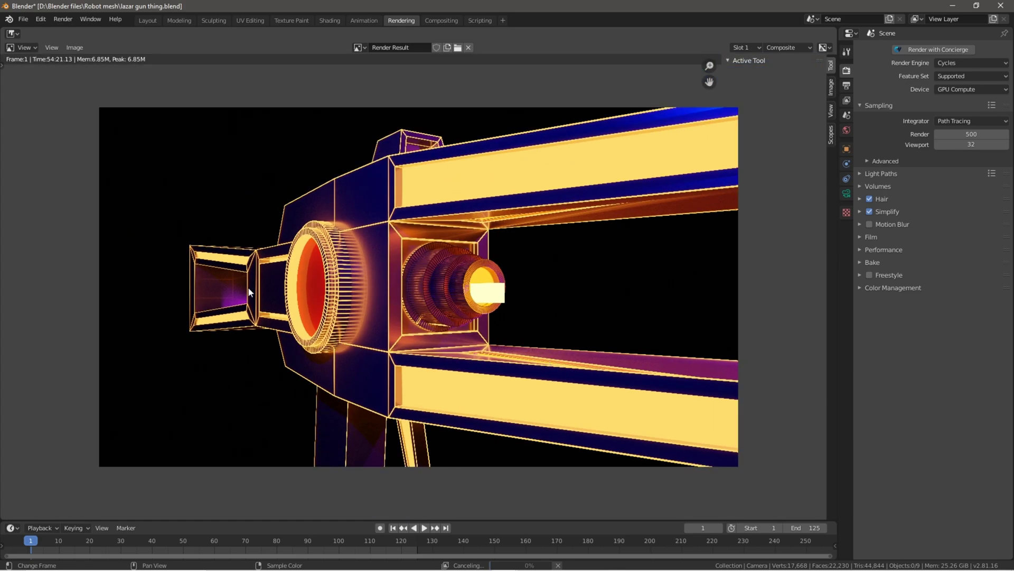
pyautogui.click(794, 48)
pyautogui.click(789, 46)
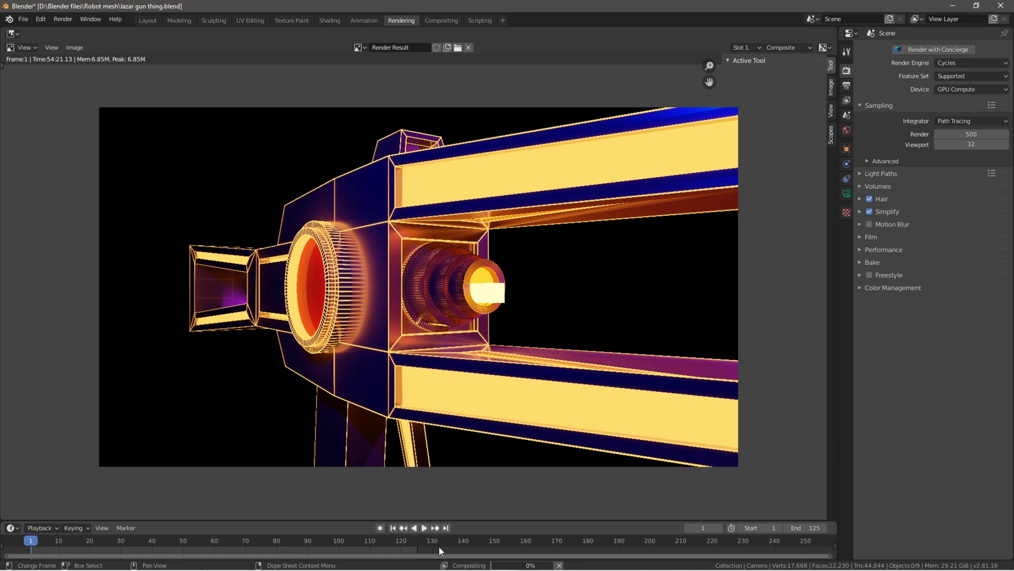
# - Check Task Manager's Memory, CPU and GPU graphs, ending on memory at 30.8 of 31.7 GB (97%)
pyautogui.click(601, 560)
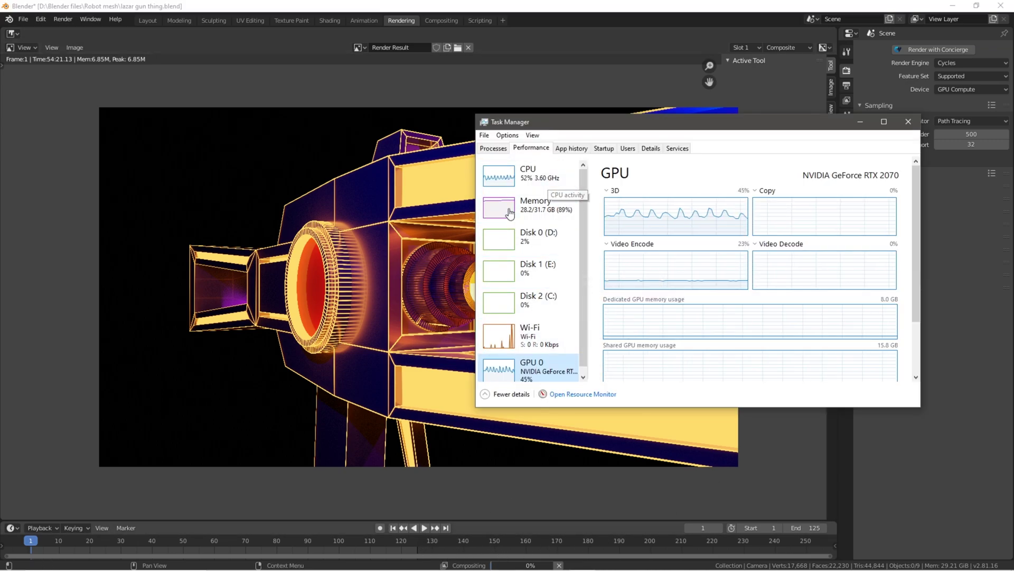
pyautogui.click(543, 211)
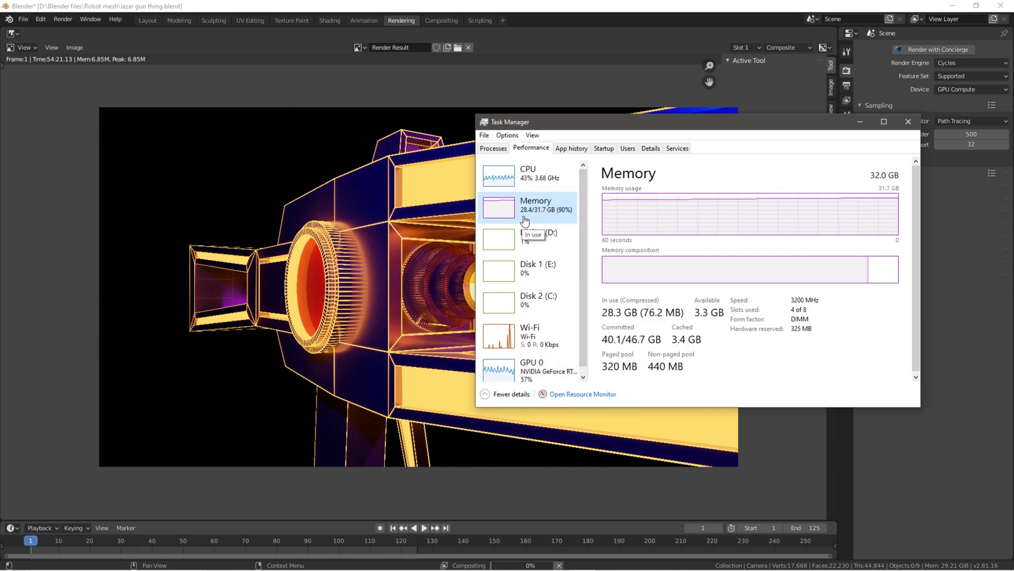
pyautogui.click(539, 178)
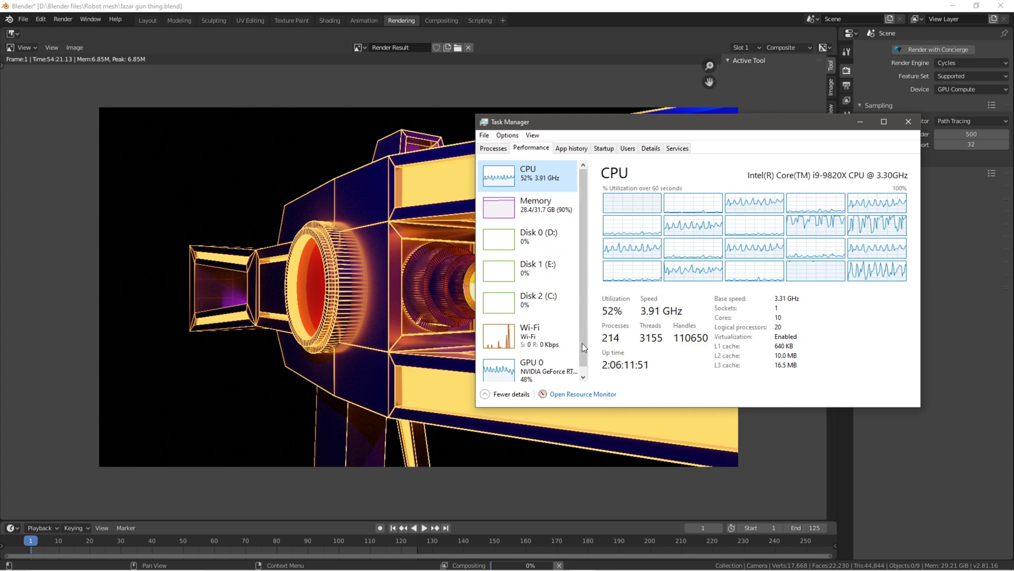
pyautogui.click(504, 373)
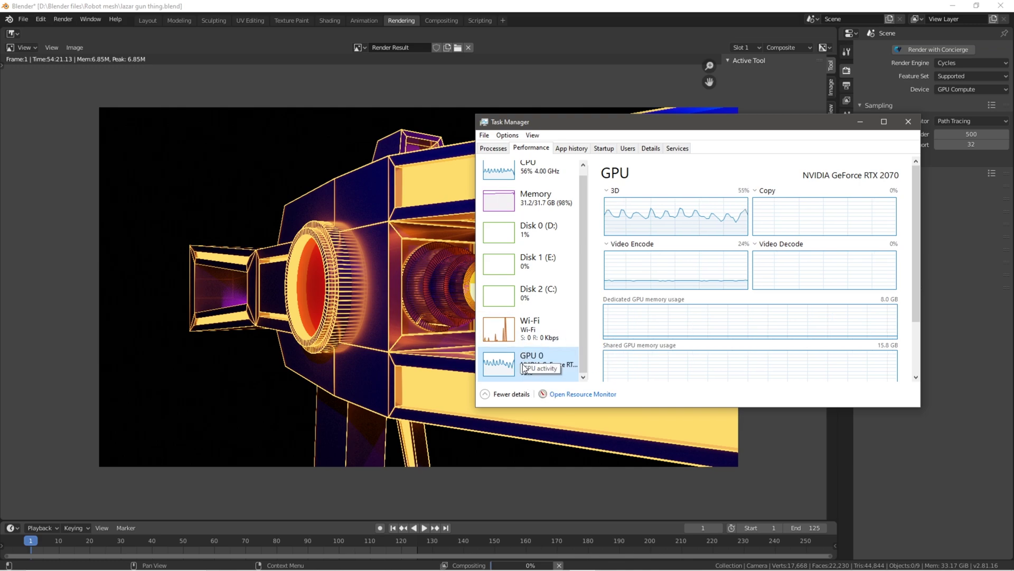
pyautogui.scroll(1, 530, 263)
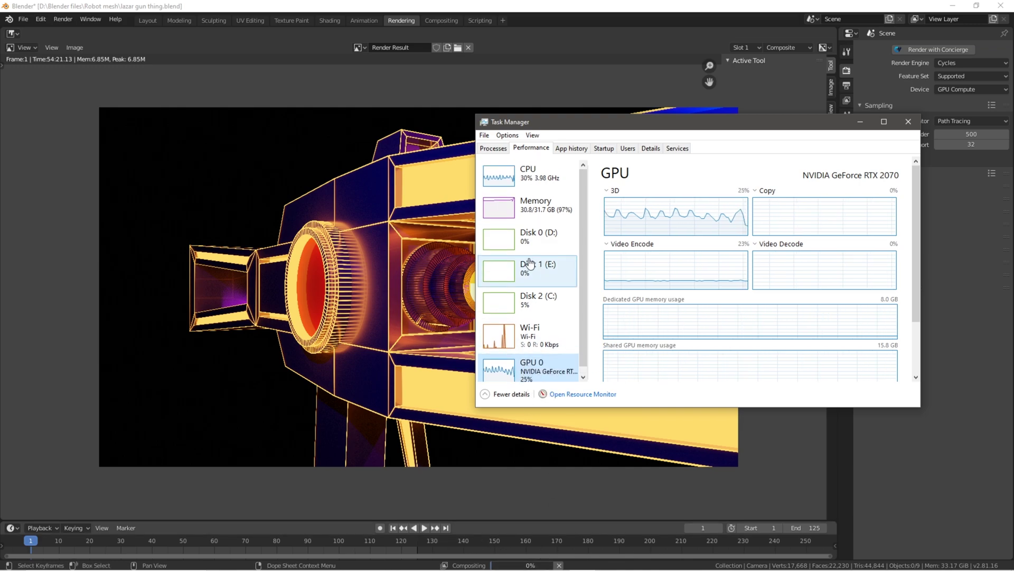
pyautogui.click(535, 204)
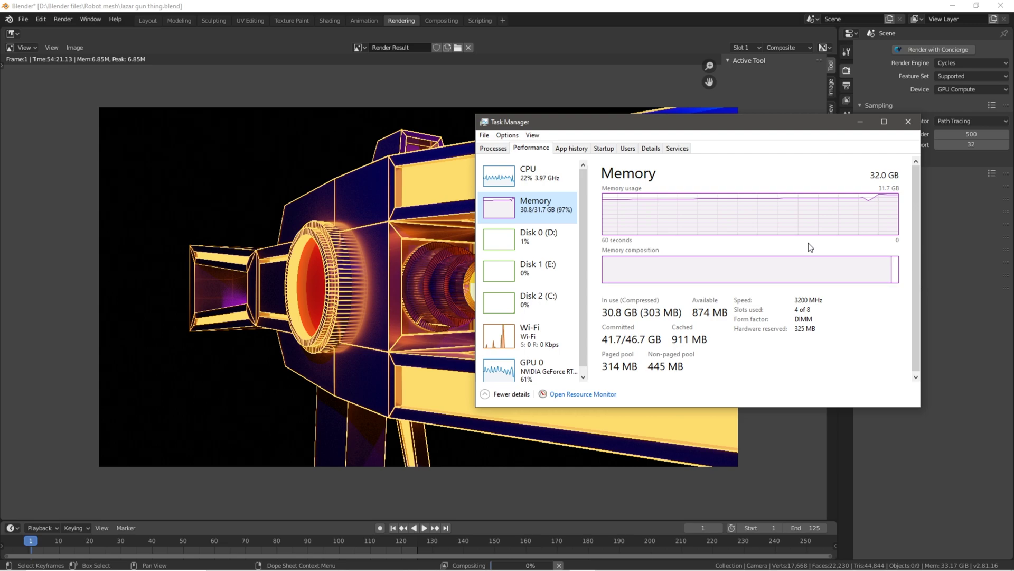